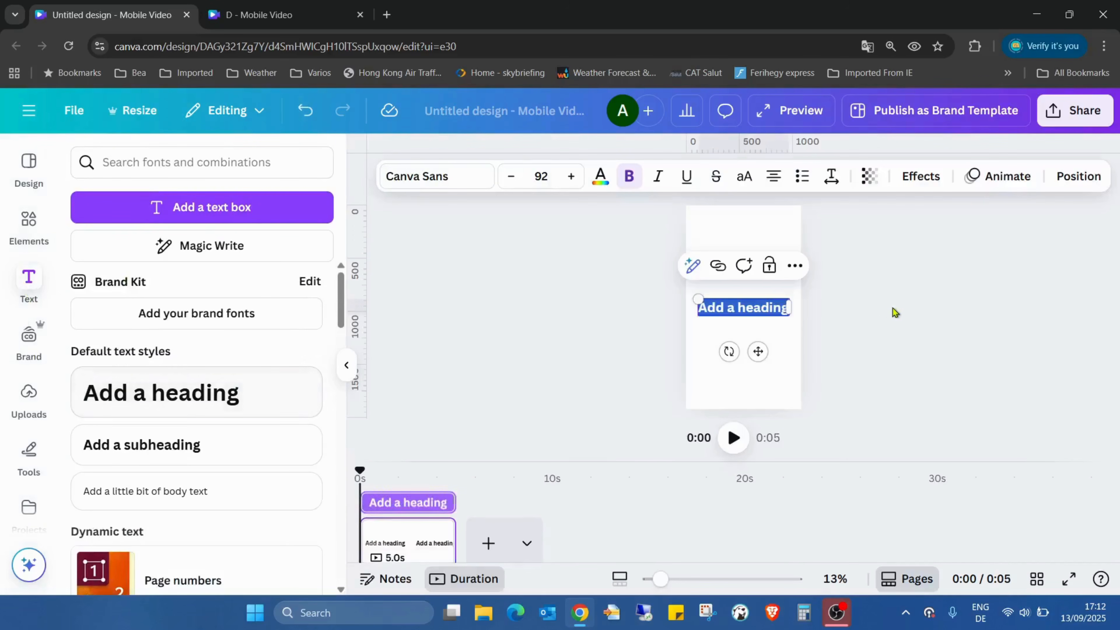
Step: Replace the heading text with D and enlarge it to about size 246, placed right of the page's centre
{"action": "type", "text": "D"}
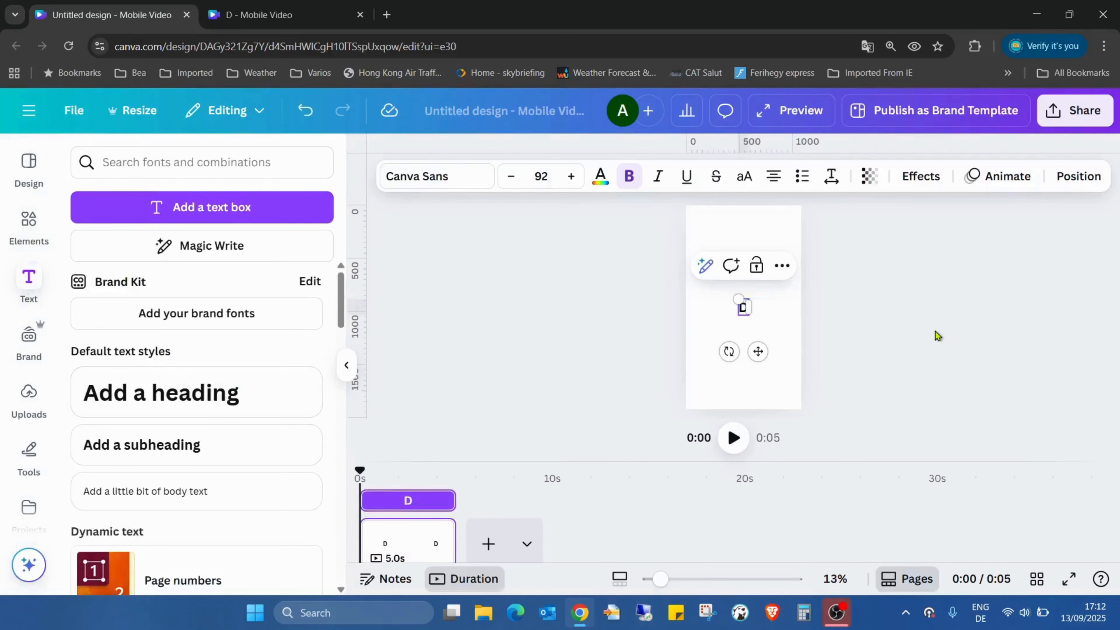
{"action": "left_click_drag", "start_coordinate": [660, 579], "coordinate": [714, 581]}
{"action": "left_click_drag", "start_coordinate": [765, 325], "coordinate": [884, 408]}
{"action": "left_click", "coordinate": [864, 325]}
{"action": "left_click_drag", "start_coordinate": [743, 350], "coordinate": [812, 292]}
{"action": "left_click_drag", "start_coordinate": [710, 580], "coordinate": [676, 580]}
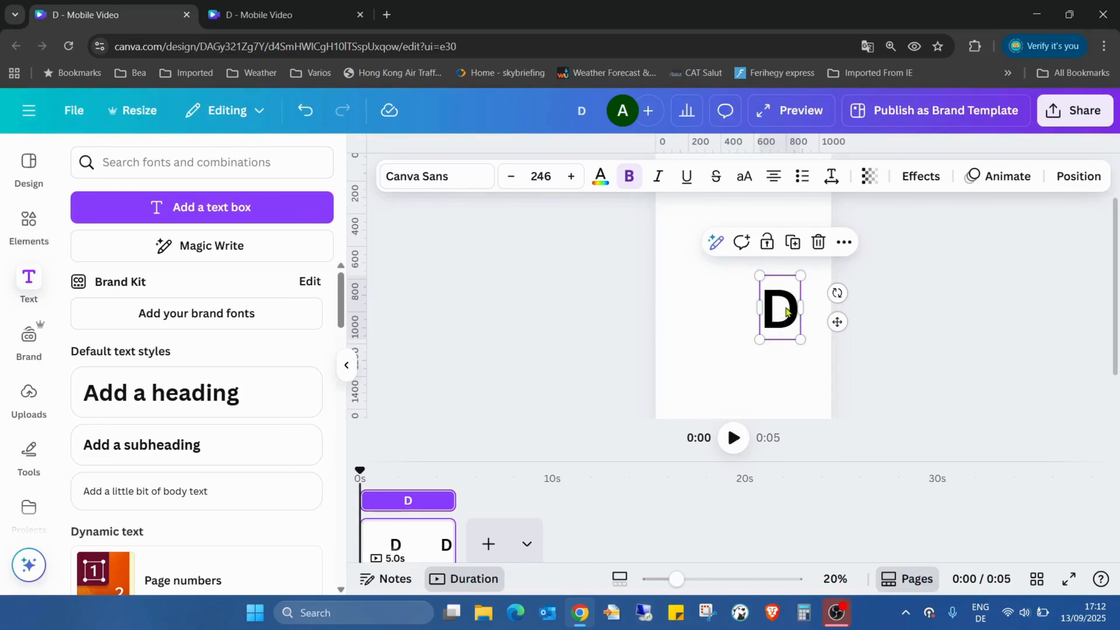
{"action": "left_click", "coordinate": [810, 369]}
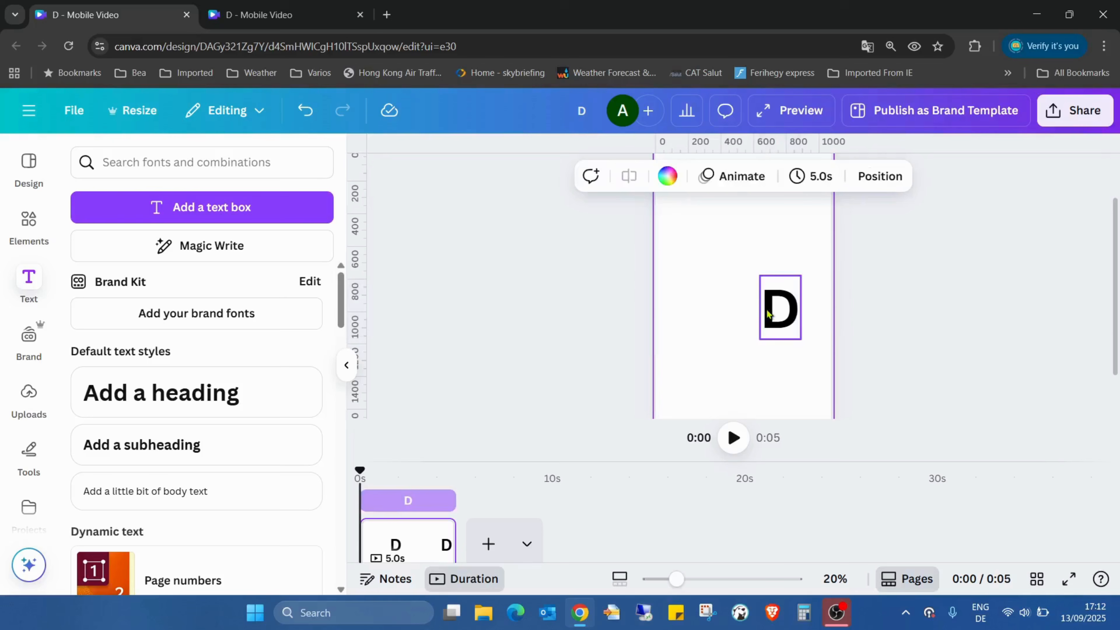
Step: Change the font of the letter D to Anton
{"action": "left_click", "coordinate": [771, 321]}
{"action": "left_click", "coordinate": [426, 183]}
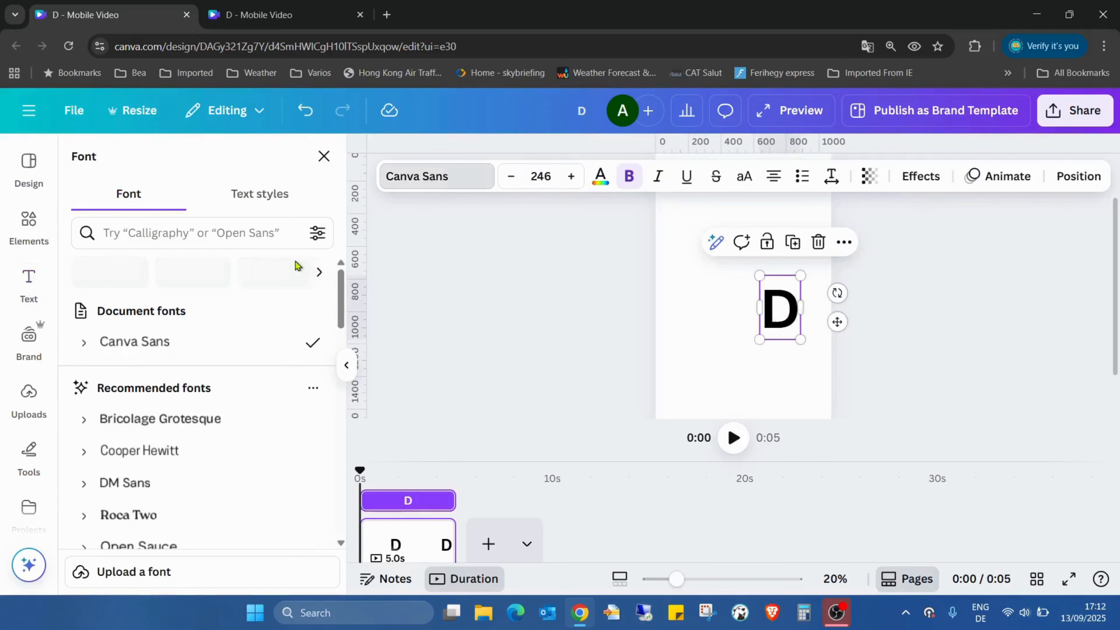
{"action": "scroll", "coordinate": [275, 289], "scroll_direction": "down", "scroll_amount": 5}
{"action": "scroll", "coordinate": [275, 289], "scroll_direction": "down", "scroll_amount": 5}
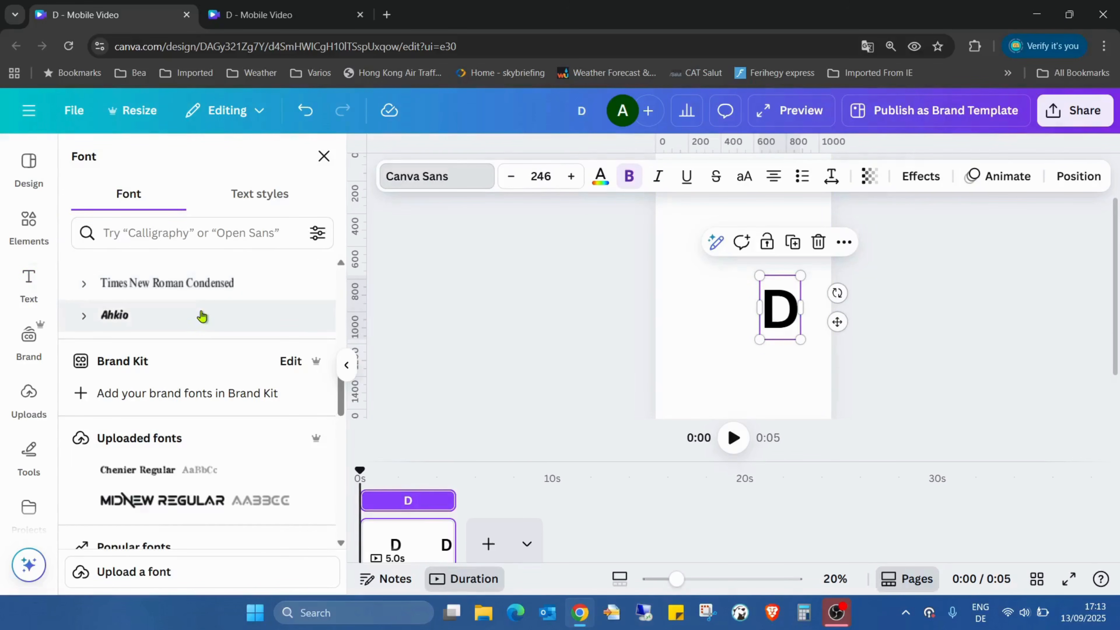
{"action": "scroll", "coordinate": [252, 372], "scroll_direction": "up", "scroll_amount": 6}
{"action": "scroll", "coordinate": [258, 348], "scroll_direction": "down", "scroll_amount": 7}
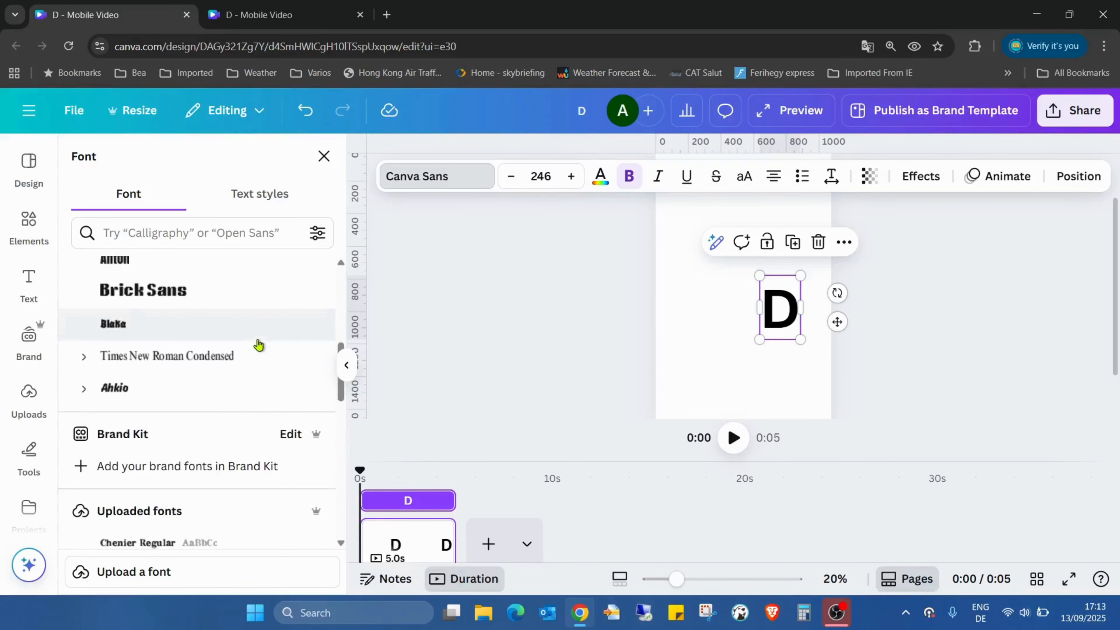
{"action": "scroll", "coordinate": [258, 350], "scroll_direction": "down", "scroll_amount": 3}
{"action": "scroll", "coordinate": [251, 349], "scroll_direction": "up", "scroll_amount": 7}
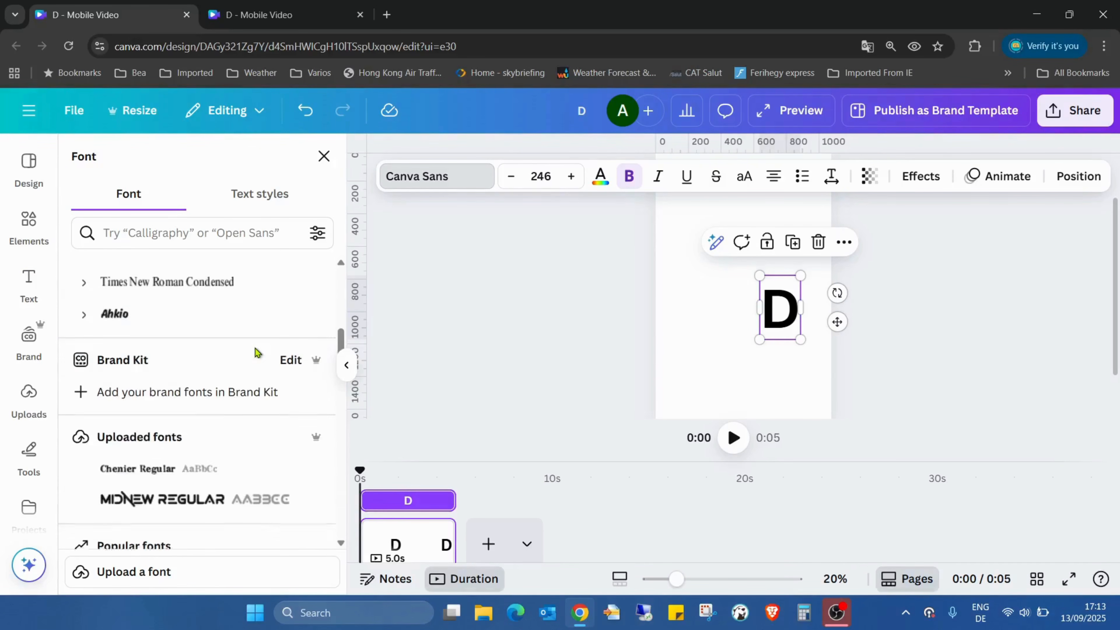
{"action": "scroll", "coordinate": [244, 317], "scroll_direction": "down", "scroll_amount": 12}
{"action": "scroll", "coordinate": [211, 376], "scroll_direction": "up", "scroll_amount": 10}
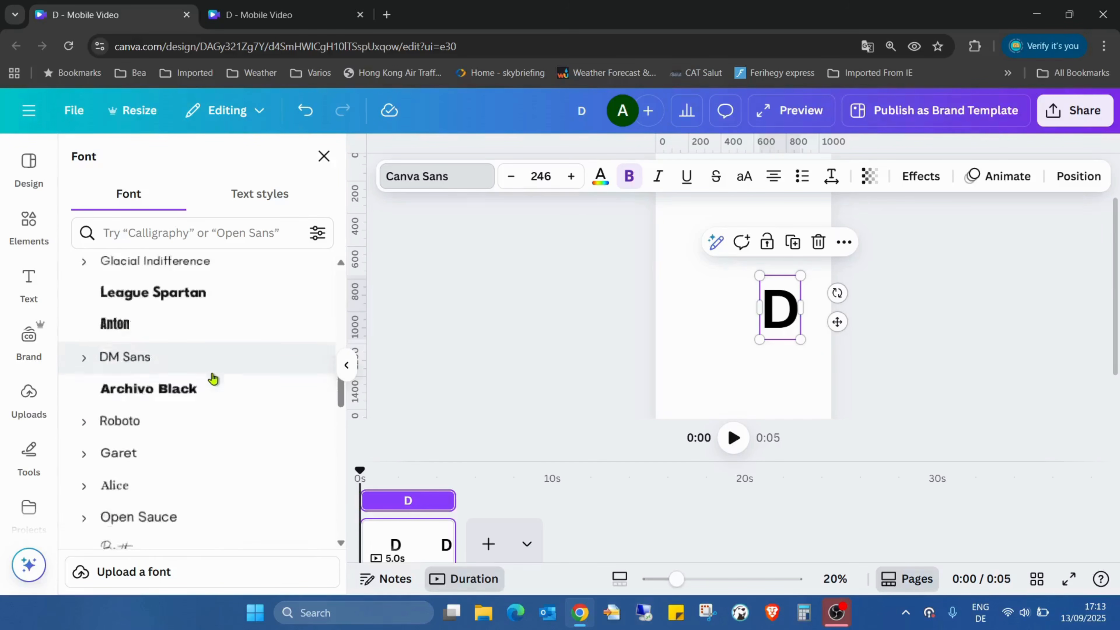
{"action": "left_click", "coordinate": [210, 378]}
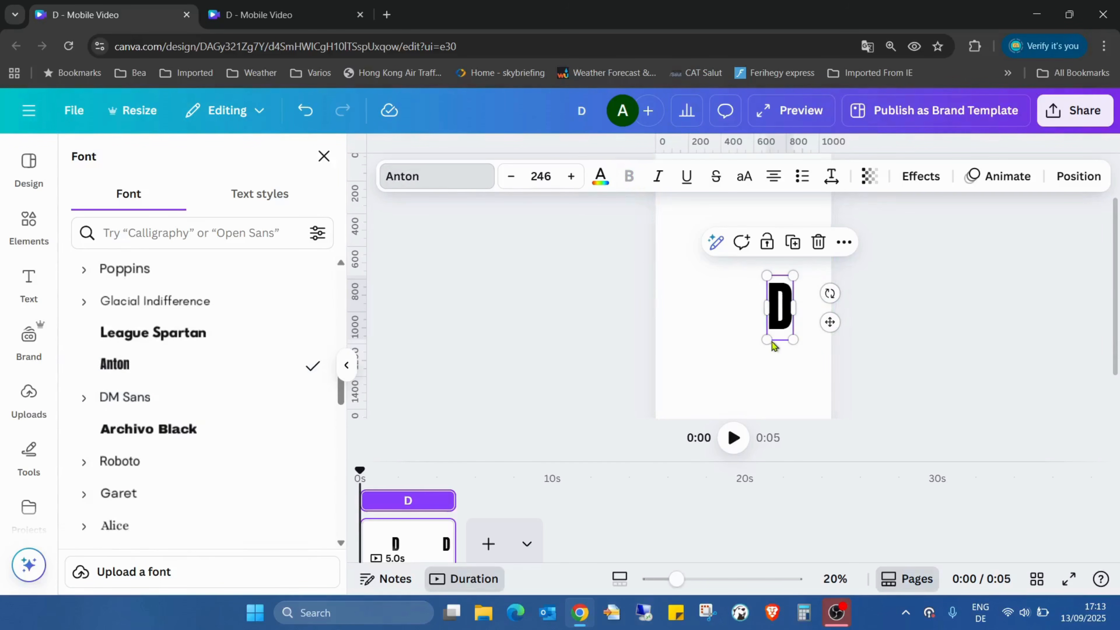
Step: Enlarge the letter D to about size 362, keeping it in the right half of the page
{"action": "left_click_drag", "start_coordinate": [792, 339], "coordinate": [806, 369]}
{"action": "left_click", "coordinate": [739, 299]}
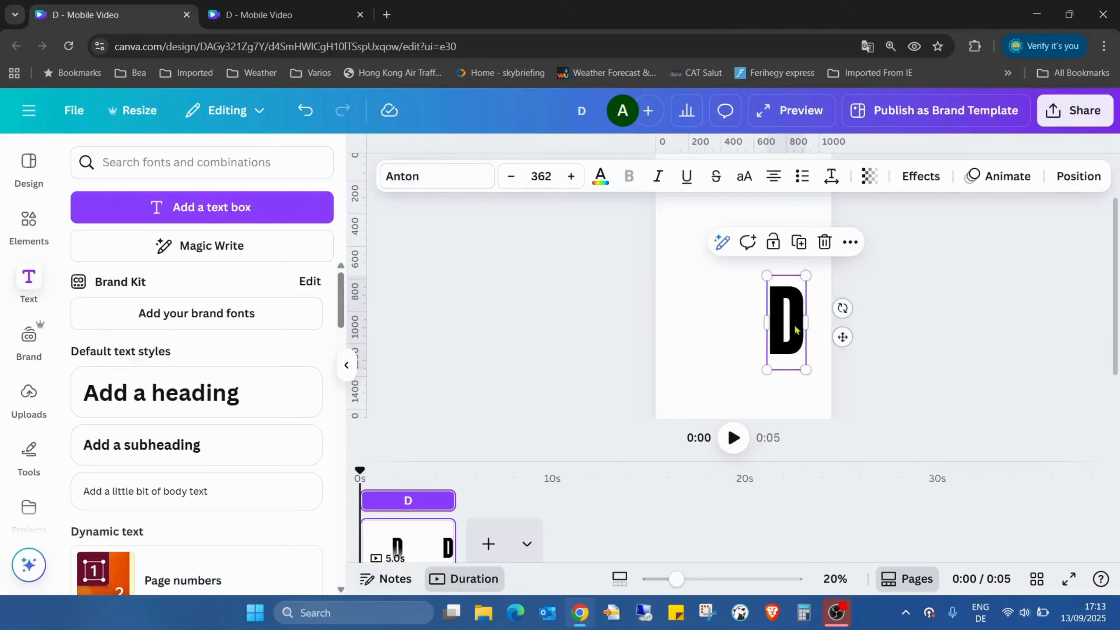
{"action": "left_click", "coordinate": [807, 344]}
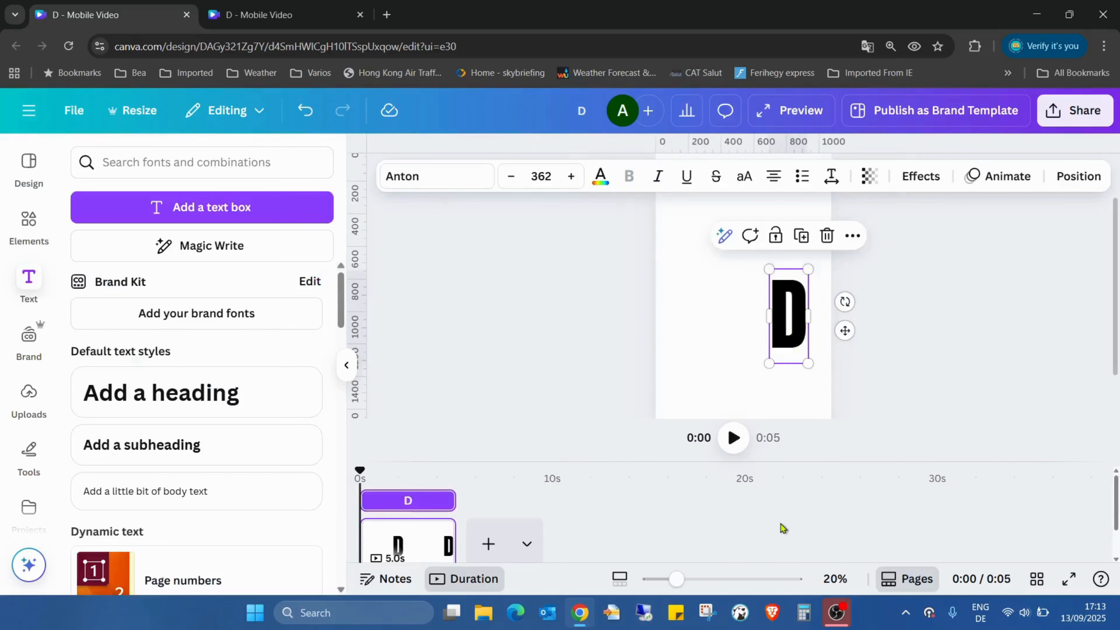
Step: Align the letter D to the vertical middle of the page
{"action": "left_click_drag", "start_coordinate": [679, 582], "coordinate": [730, 581]}
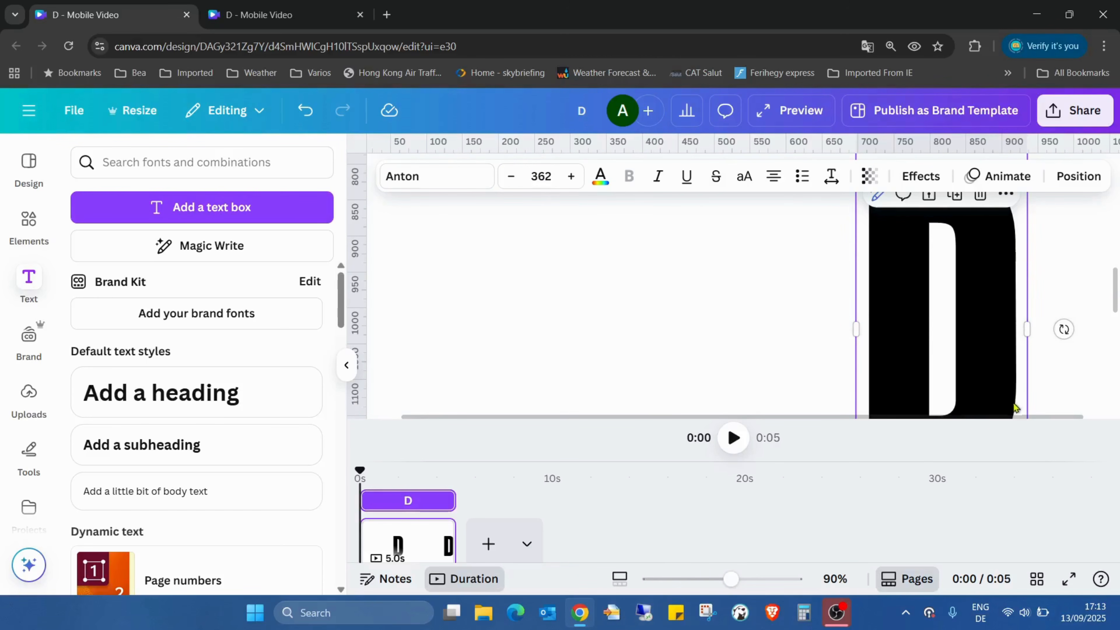
{"action": "left_click_drag", "start_coordinate": [733, 591], "coordinate": [702, 582]}
{"action": "left_click", "coordinate": [897, 331]}
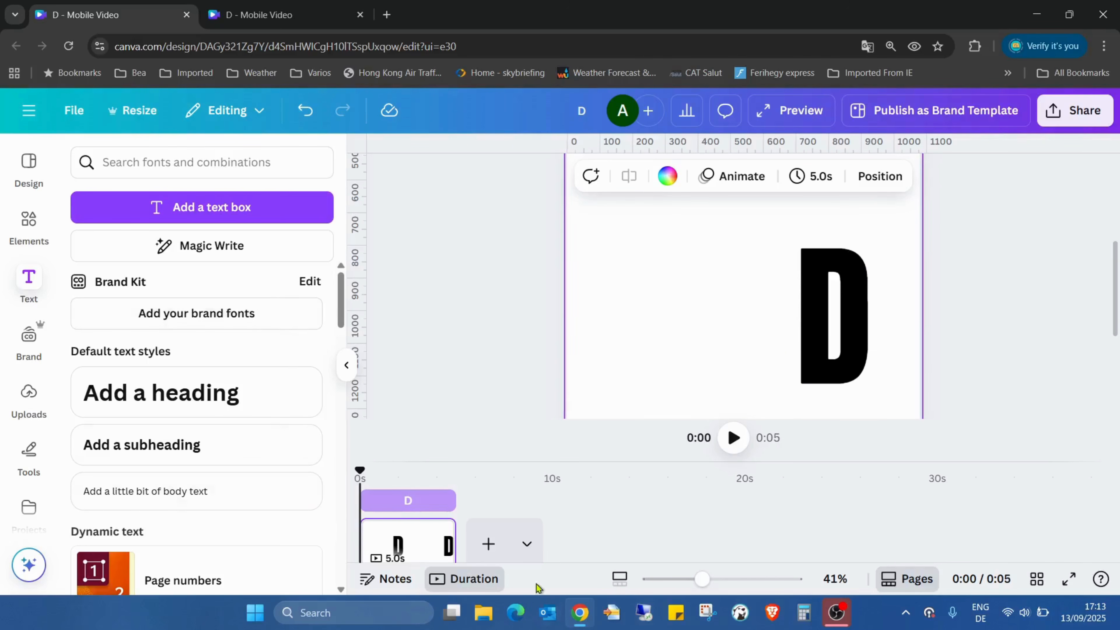
{"action": "left_click_drag", "start_coordinate": [704, 581], "coordinate": [652, 579]}
{"action": "left_click", "coordinate": [772, 309]}
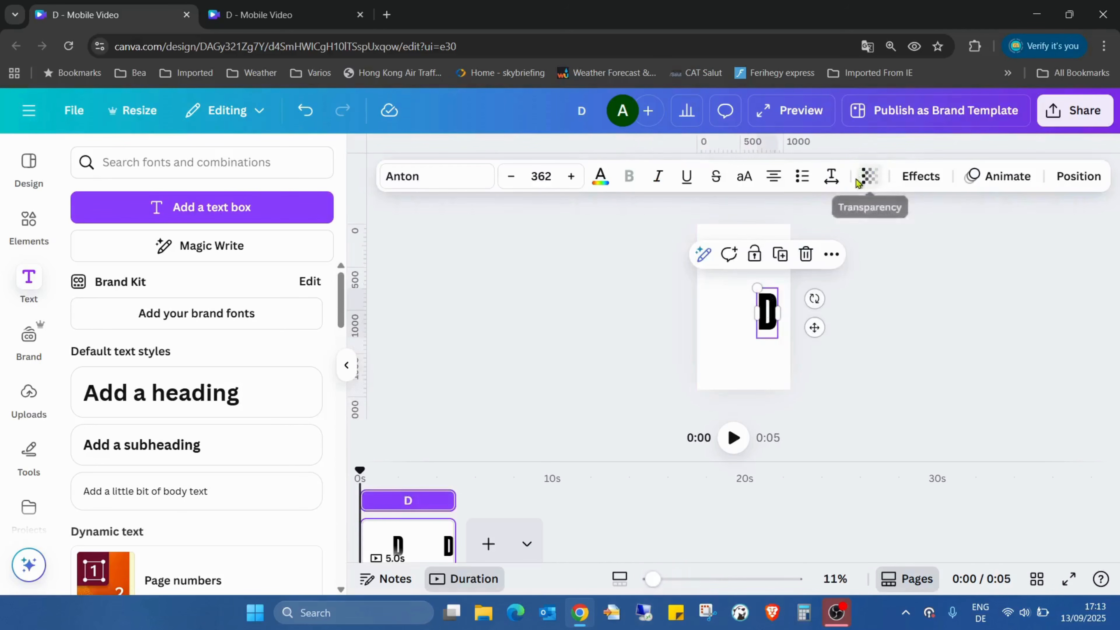
{"action": "left_click", "coordinate": [1079, 176]}
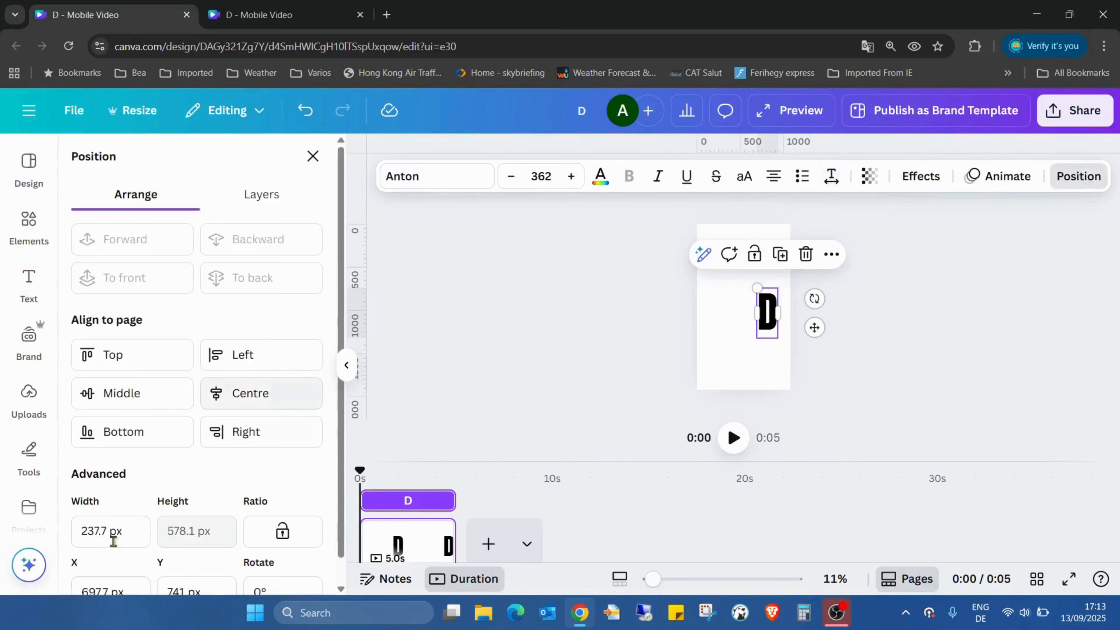
{"action": "left_click", "coordinate": [128, 406]}
{"action": "left_click", "coordinate": [967, 344]}
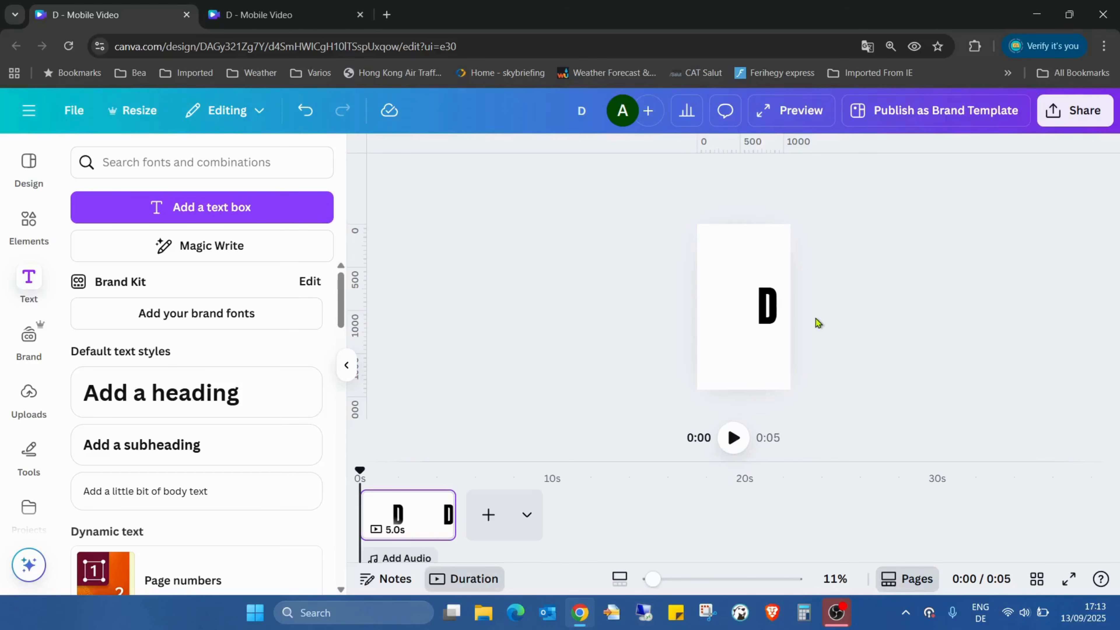
Step: Colour the letter D bright red using the default solid colours
{"action": "left_click", "coordinate": [765, 306]}
{"action": "left_click", "coordinate": [600, 176]}
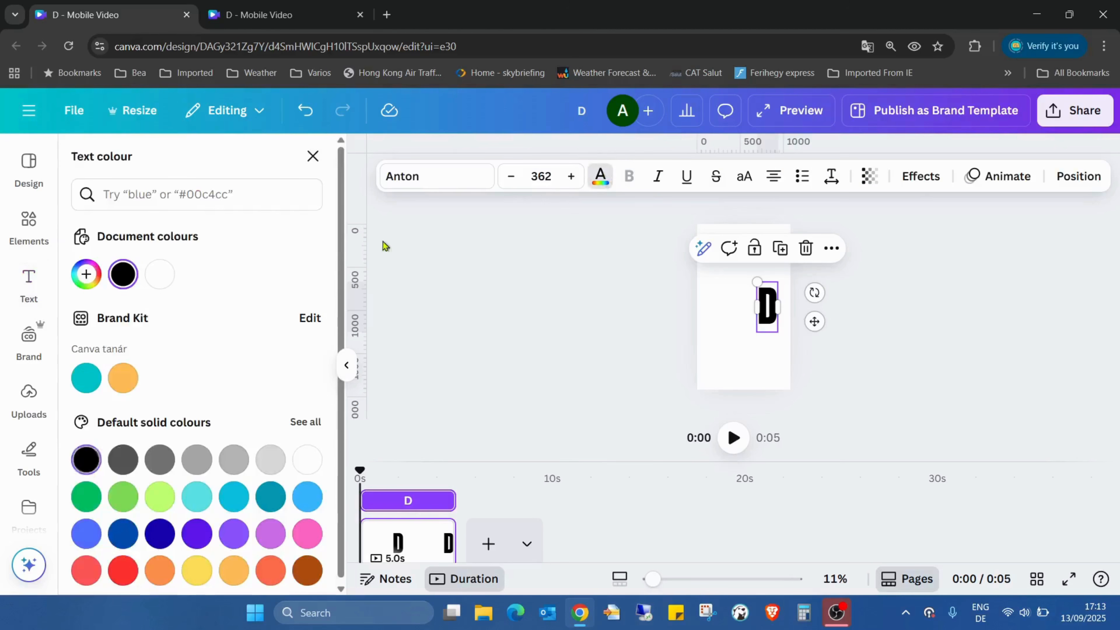
{"action": "left_click", "coordinate": [123, 570]}
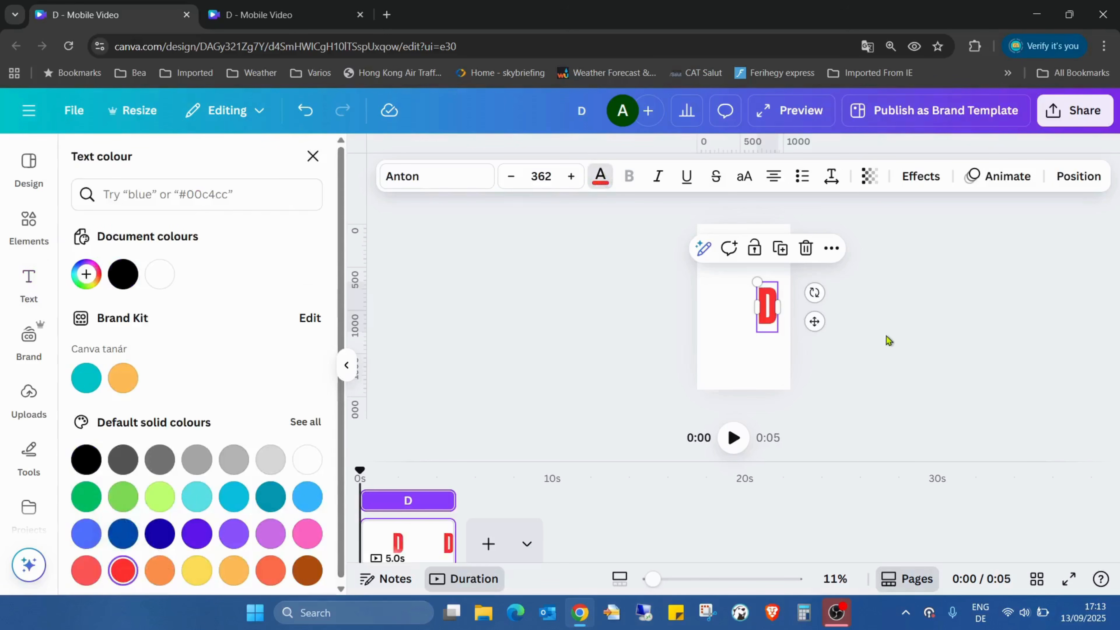
{"action": "left_click", "coordinate": [891, 346]}
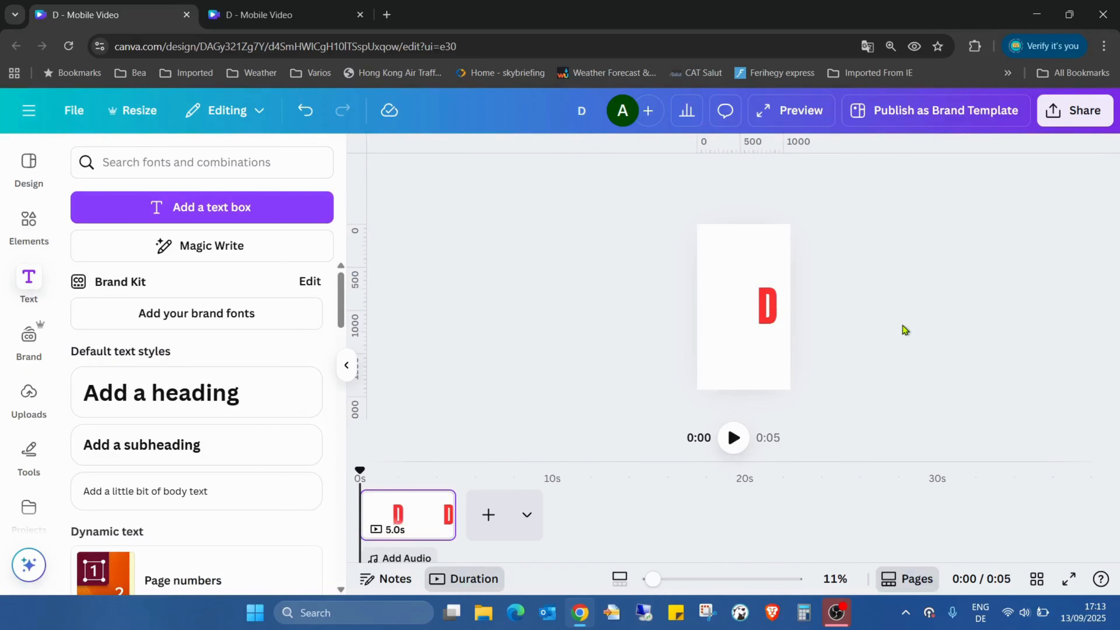
Step: Download the design as a PNG at size 3.125 (3375 × 6000 px)
{"action": "left_click", "coordinate": [1084, 116]}
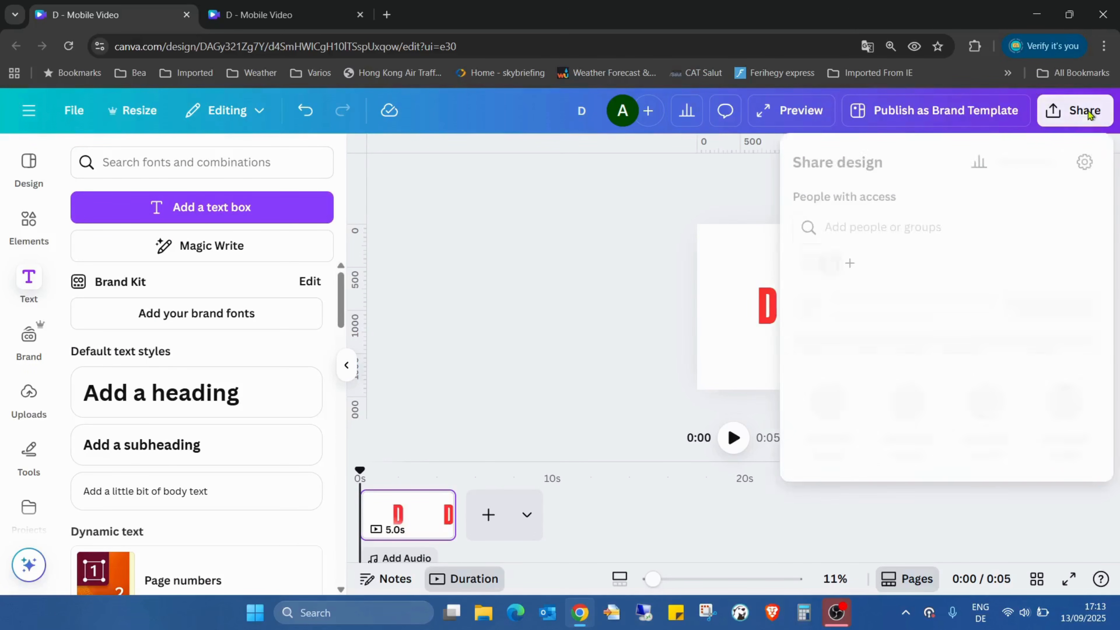
{"action": "left_click", "coordinate": [829, 443]}
{"action": "left_click_drag", "start_coordinate": [955, 283], "coordinate": [1075, 280]}
{"action": "left_click", "coordinate": [1013, 233]}
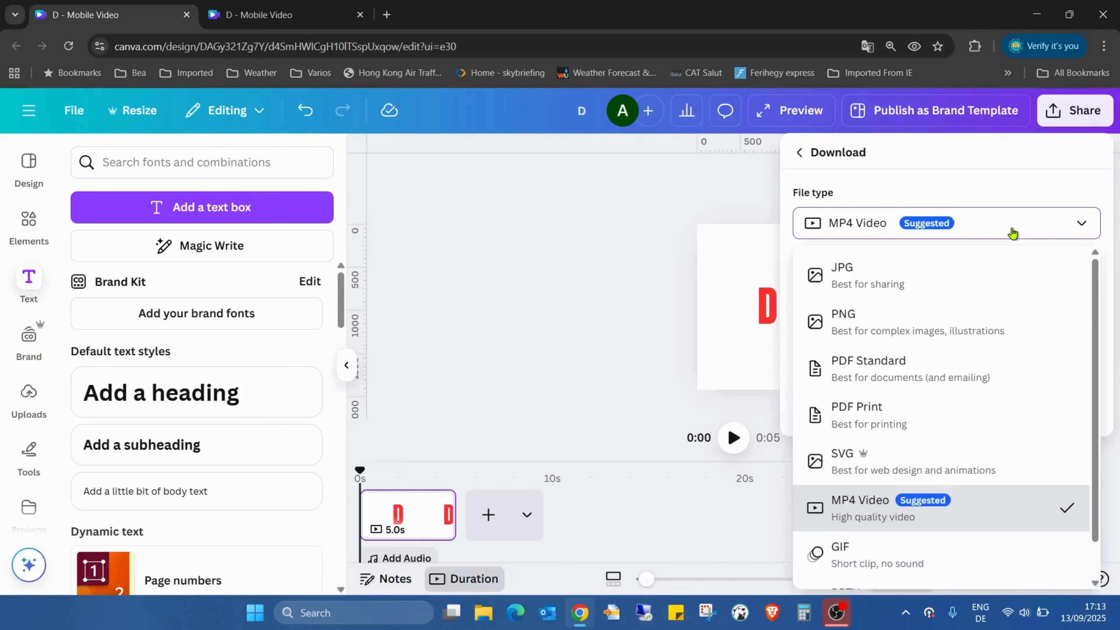
{"action": "left_click", "coordinate": [970, 318]}
{"action": "left_click_drag", "start_coordinate": [904, 282], "coordinate": [1030, 281]}
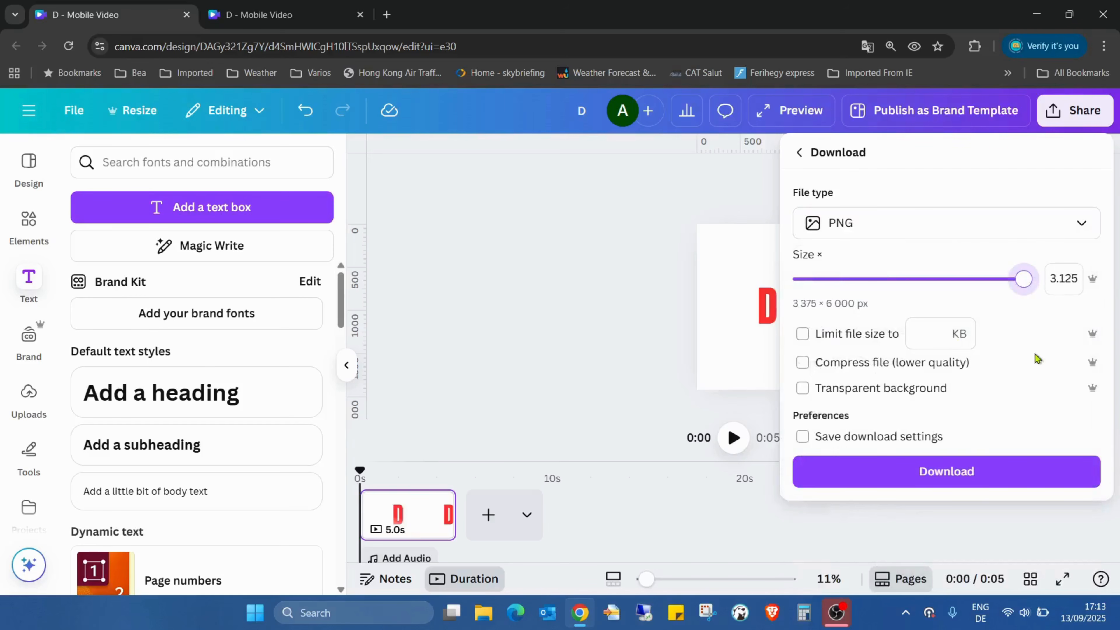
{"action": "left_click", "coordinate": [1015, 478]}
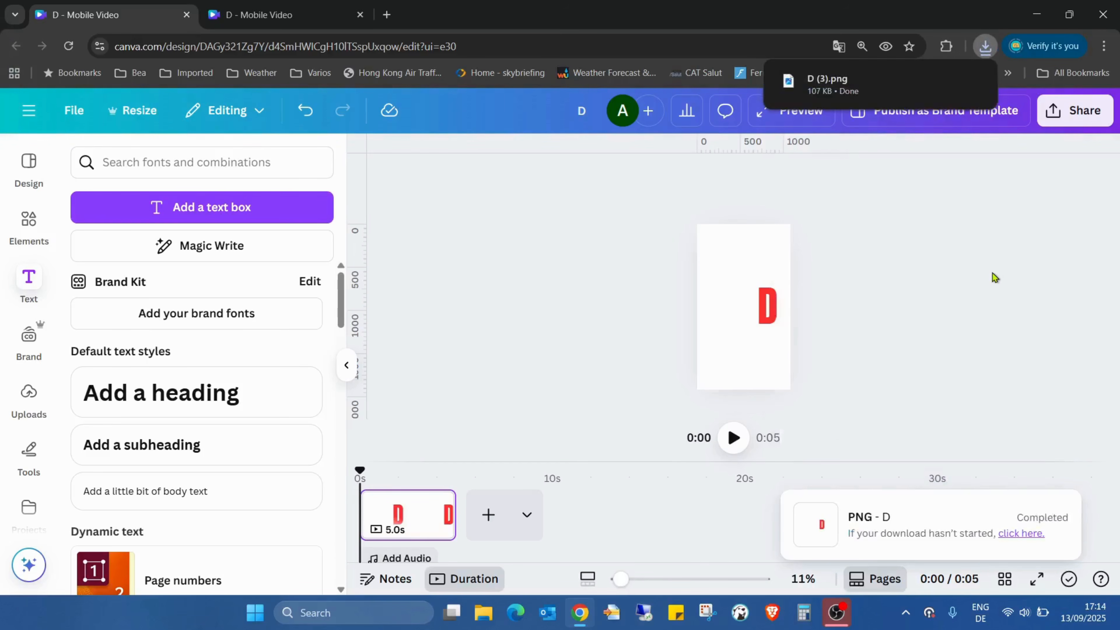
Step: Replace the D text on the page with the downloaded image D (3).png
{"action": "left_click", "coordinate": [767, 306]}
{"action": "key", "text": "Delete"}
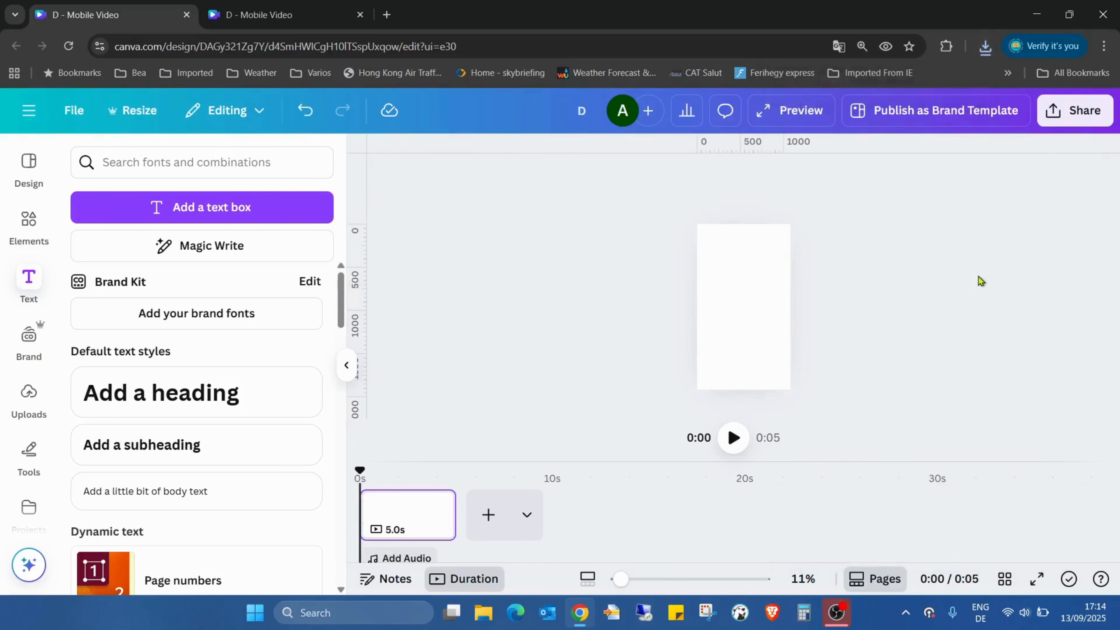
{"action": "left_click", "coordinate": [985, 46]}
{"action": "left_click_drag", "start_coordinate": [794, 113], "coordinate": [763, 315]}
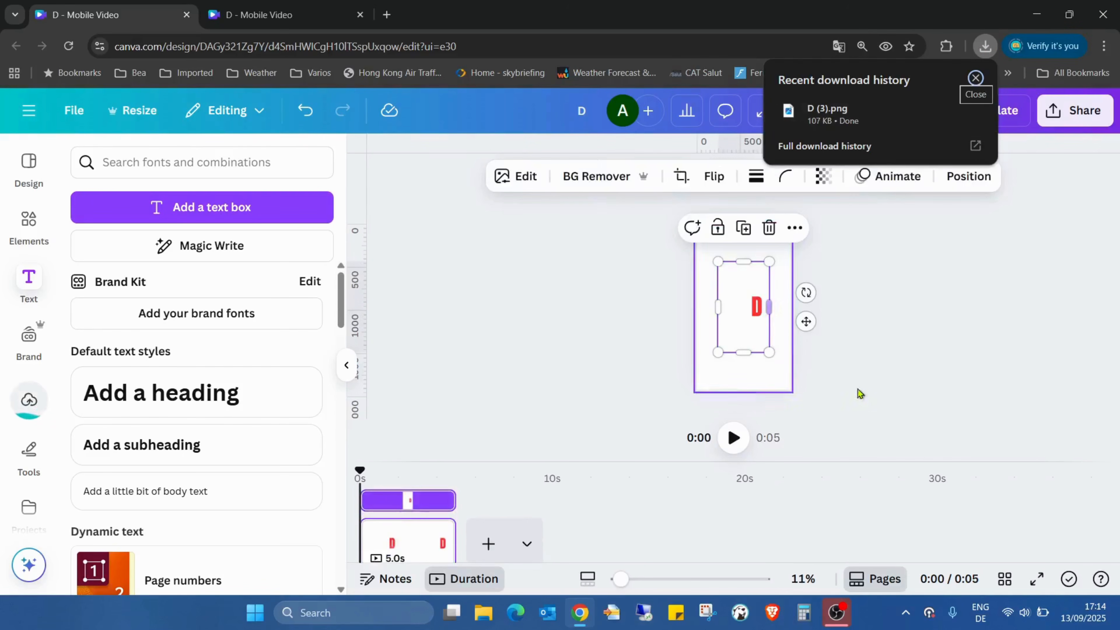
Step: Crop the image's left, top and bottom edges closely around the red D and shift it slightly right
{"action": "left_click_drag", "start_coordinate": [620, 579], "coordinate": [646, 579]}
{"action": "left_click_drag", "start_coordinate": [692, 304], "coordinate": [743, 304]}
{"action": "left_click_drag", "start_coordinate": [768, 214], "coordinate": [769, 260]}
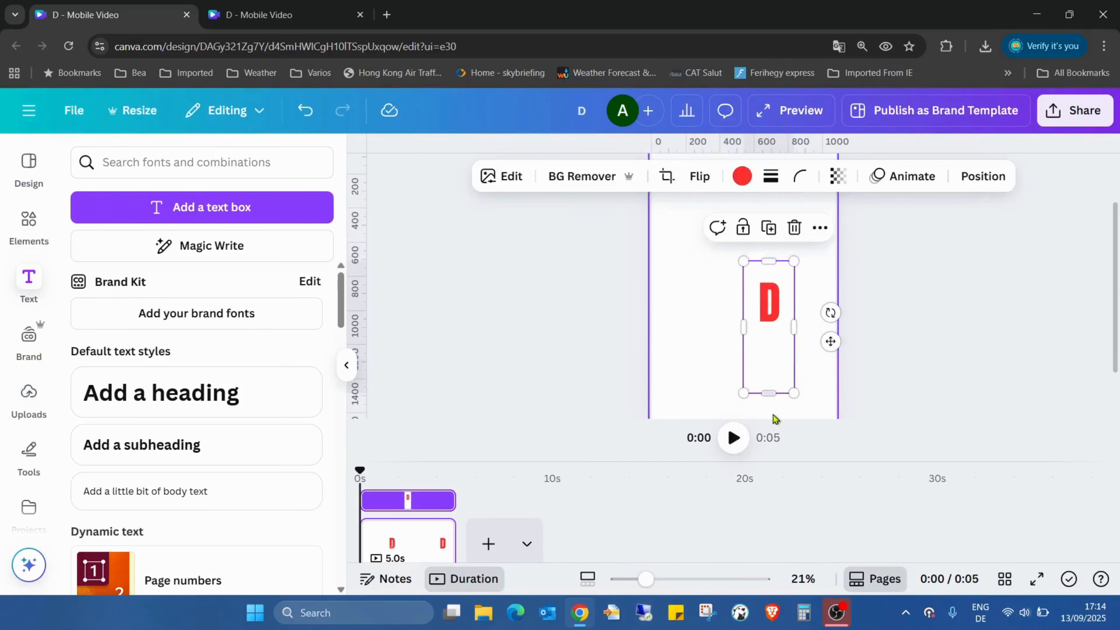
{"action": "left_click_drag", "start_coordinate": [768, 392], "coordinate": [774, 345]}
{"action": "mouse_move", "coordinate": [777, 294]}
{"action": "left_mouse_down"}
{"action": "mouse_move", "coordinate": [795, 288]}
{"action": "mouse_move", "coordinate": [785, 294]}
{"action": "left_mouse_up"}
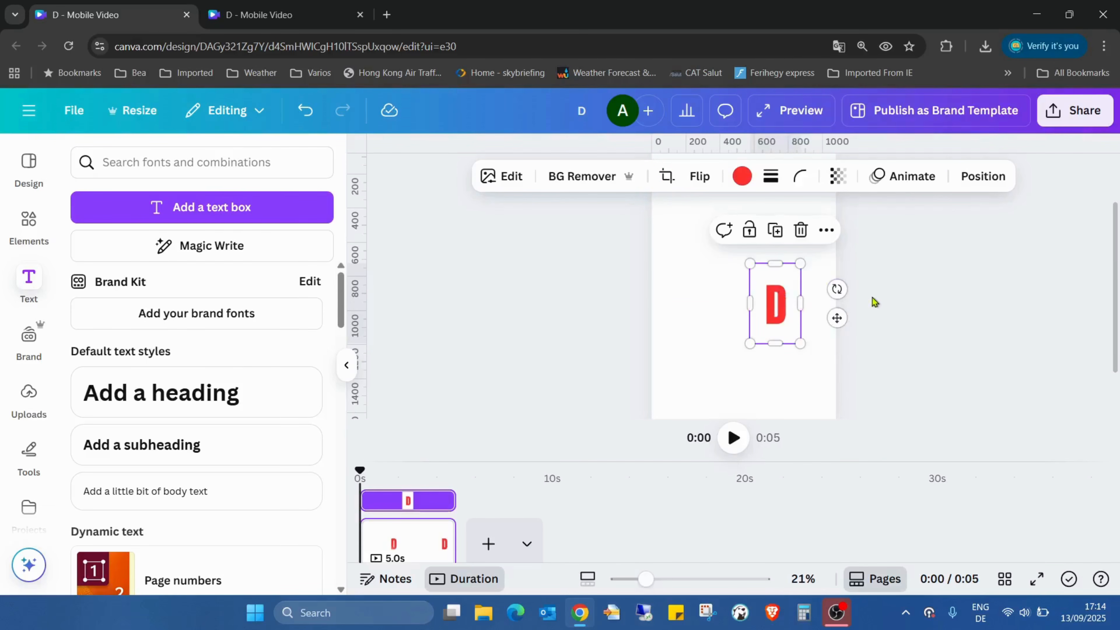
{"action": "left_click", "coordinate": [867, 346]}
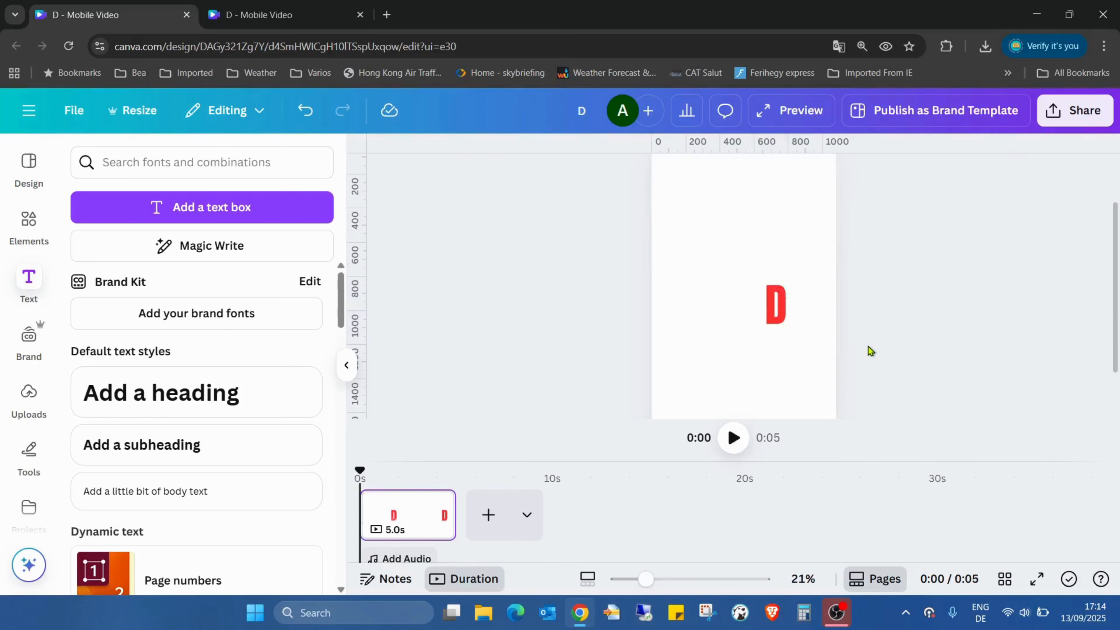
Step: Duplicate the cropped D image and place the copy to the left, partly overlapping the original
{"action": "left_click", "coordinate": [767, 298]}
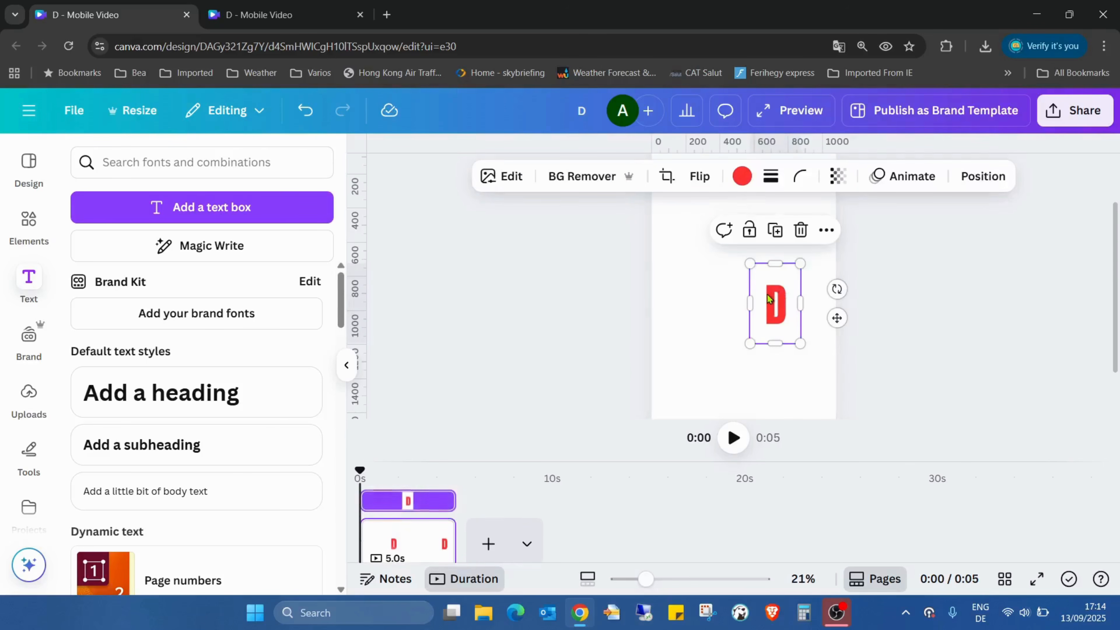
{"action": "left_click", "coordinate": [776, 232]}
{"action": "left_click_drag", "start_coordinate": [793, 320], "coordinate": [769, 317]}
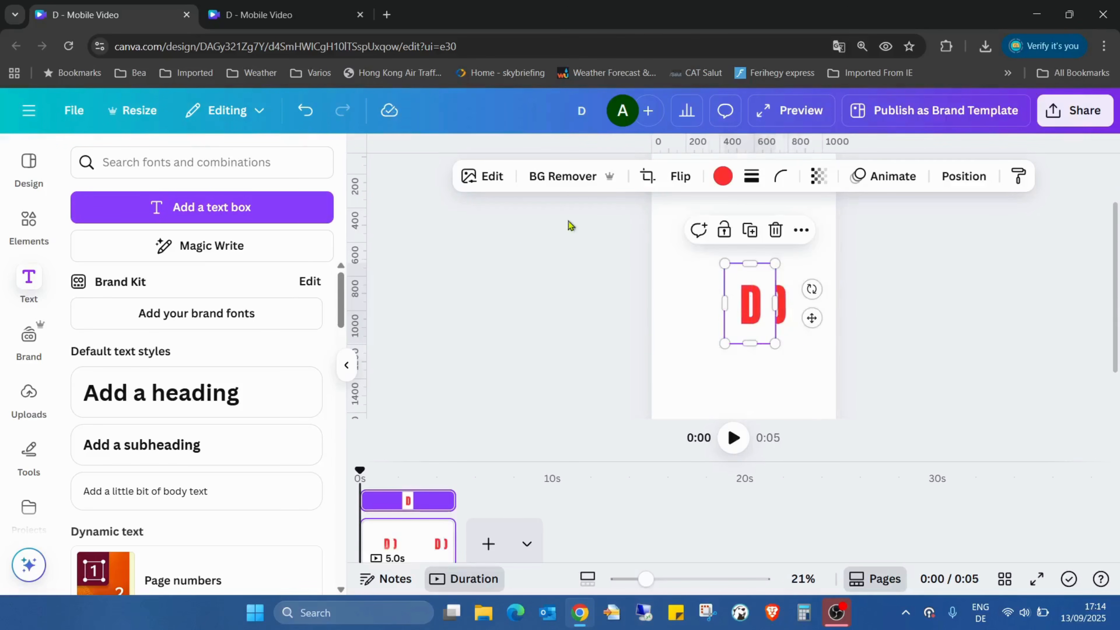
Step: Remove the white background from both D images
{"action": "left_click", "coordinate": [533, 176]}
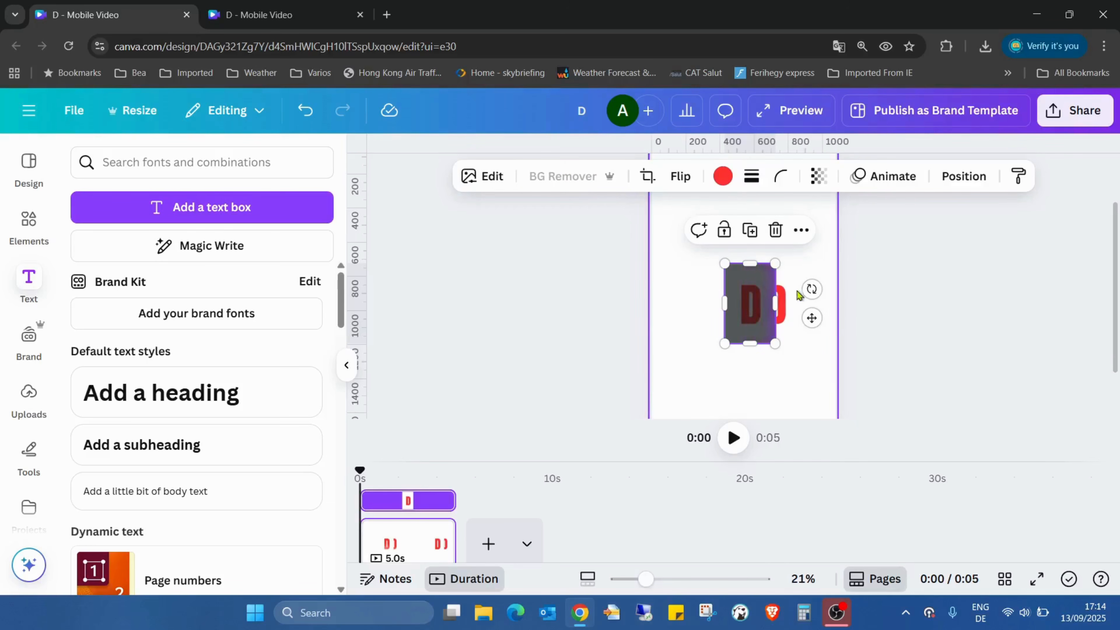
{"action": "left_click", "coordinate": [789, 303]}
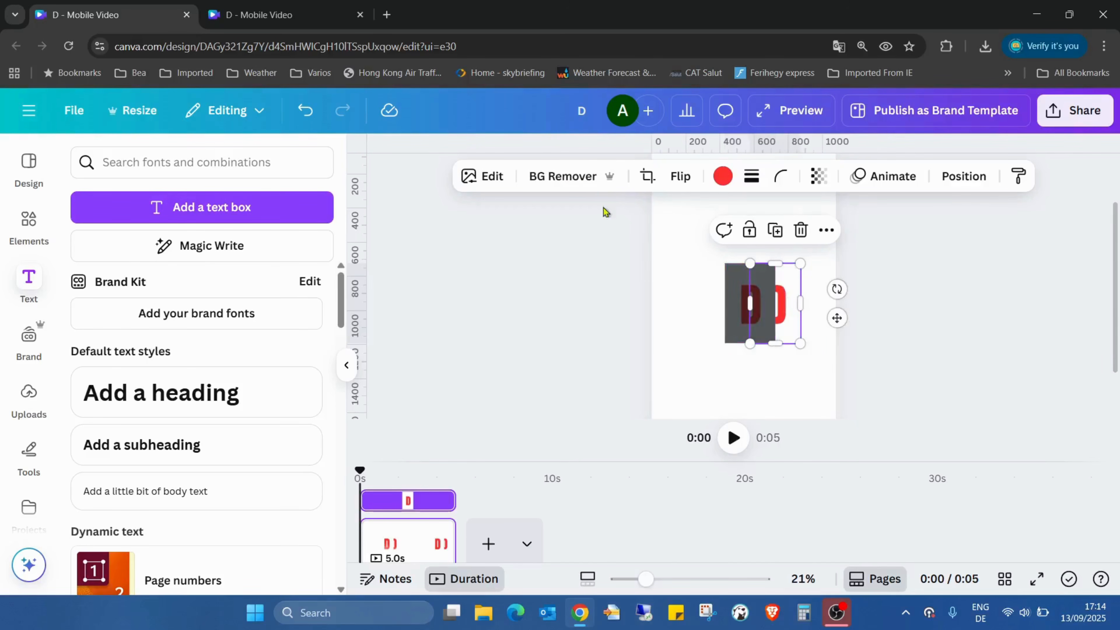
{"action": "left_click", "coordinate": [578, 180]}
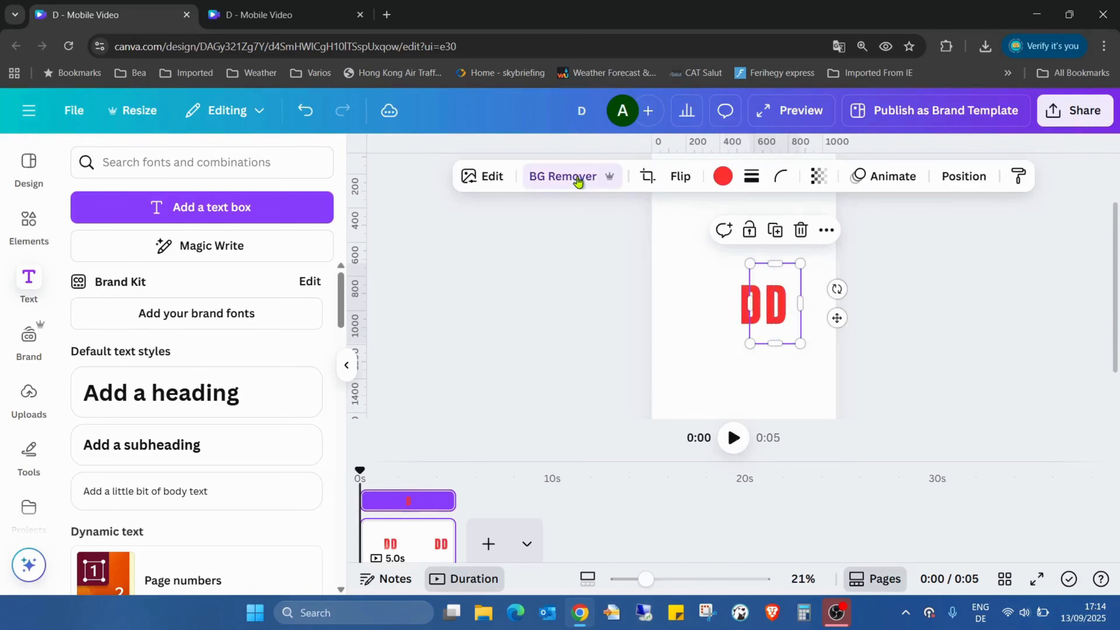
Step: Move the left D image exactly on top of the other D so they coincide
{"action": "left_click", "coordinate": [807, 393]}
{"action": "left_click_drag", "start_coordinate": [751, 319], "coordinate": [771, 321]}
{"action": "left_click", "coordinate": [780, 395]}
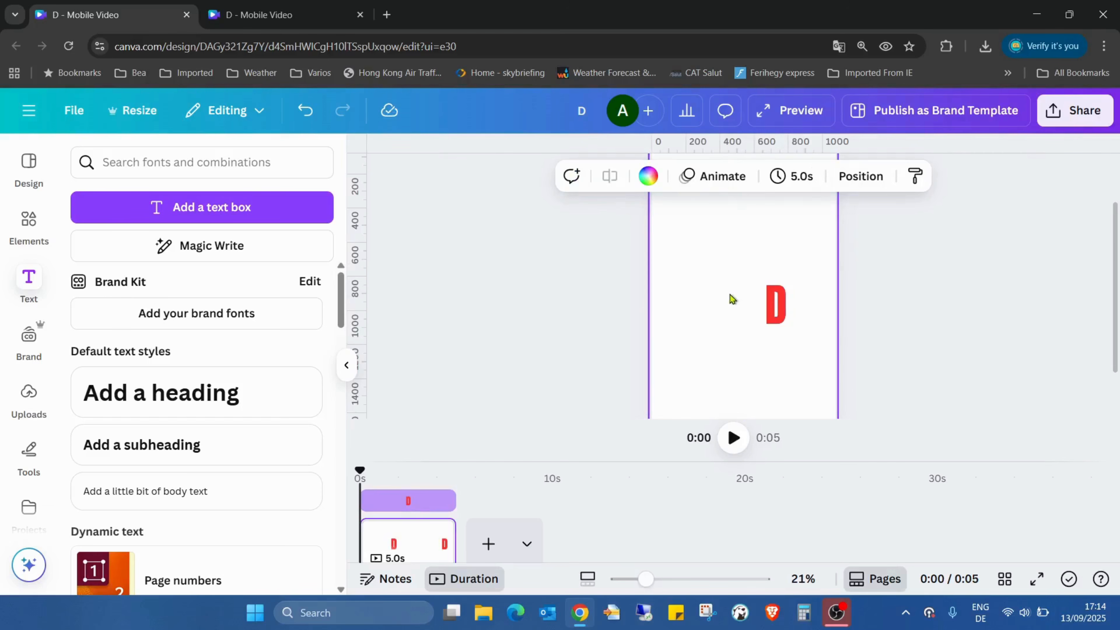
Step: Set the page's background colour to black
{"action": "left_click", "coordinate": [648, 175]}
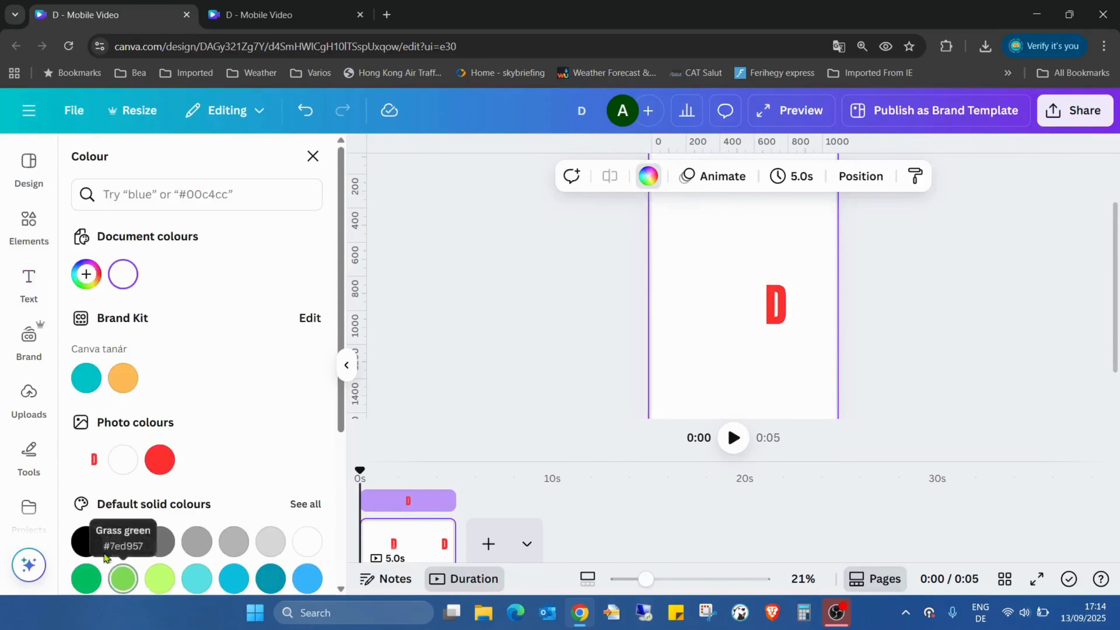
{"action": "left_click", "coordinate": [86, 541]}
{"action": "key", "text": "Escape"}
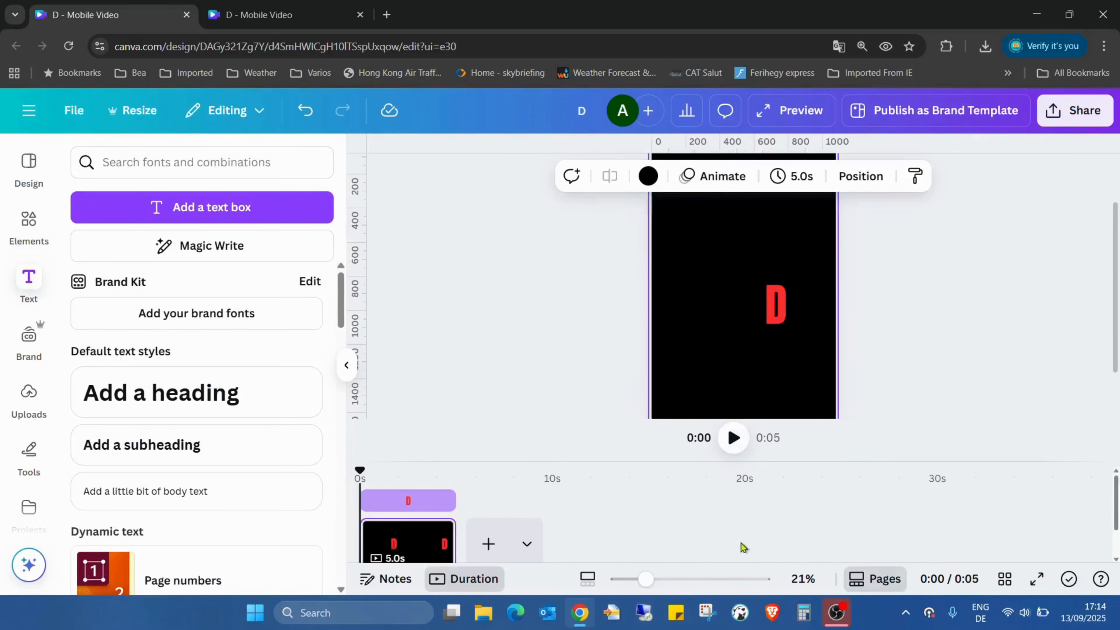
Step: Enlarge the two stacked D images together and reposition them slightly right of the page centre
{"action": "left_click_drag", "start_coordinate": [646, 579], "coordinate": [620, 590]}
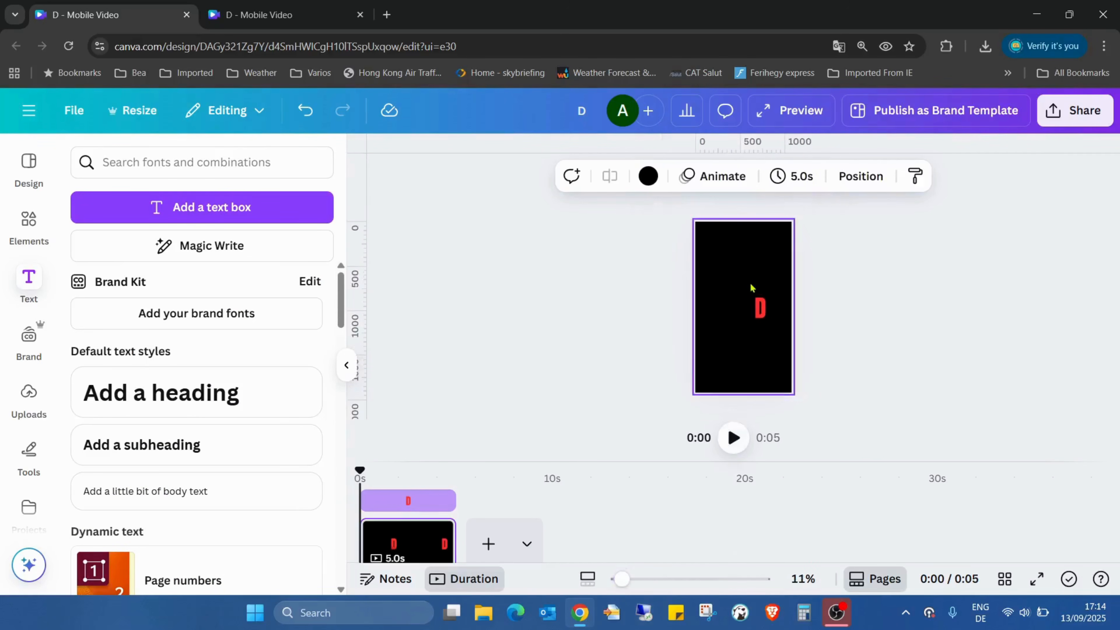
{"action": "left_click_drag", "start_coordinate": [780, 355], "coordinate": [781, 356]}
{"action": "left_click_drag", "start_coordinate": [772, 287], "coordinate": [788, 262]}
{"action": "left_click_drag", "start_coordinate": [780, 306], "coordinate": [766, 310]}
{"action": "left_click", "coordinate": [872, 358]}
Step: Crop the left side of the top D image up to the inner edge of the letter's stem
{"action": "left_click_drag", "start_coordinate": [621, 579], "coordinate": [712, 586]}
{"action": "left_click", "coordinate": [734, 249]}
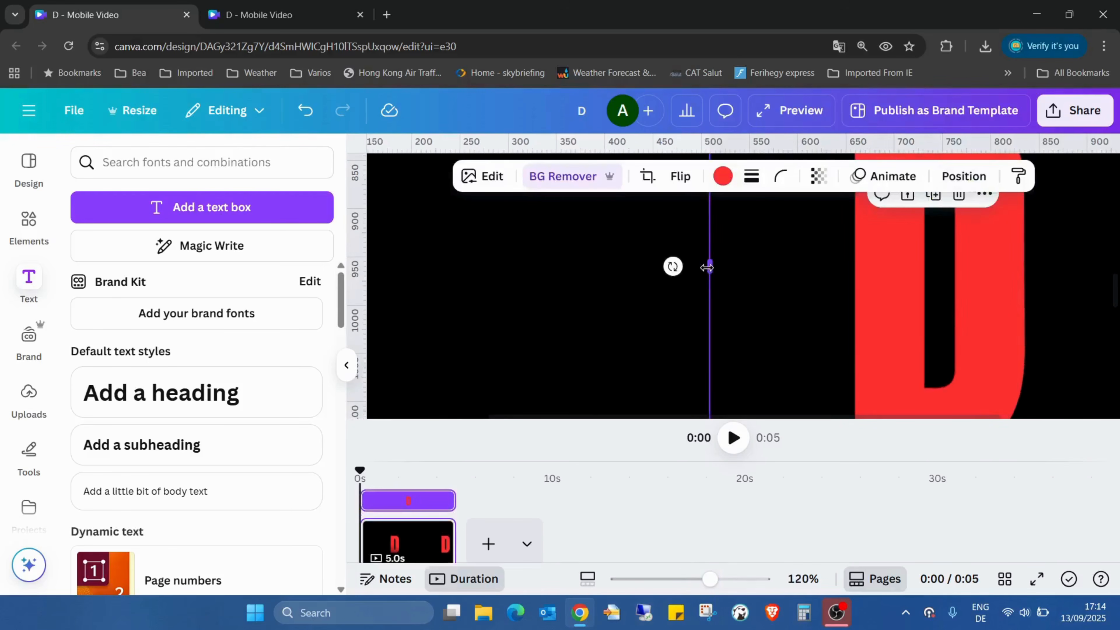
{"action": "left_click_drag", "start_coordinate": [719, 267], "coordinate": [922, 274]}
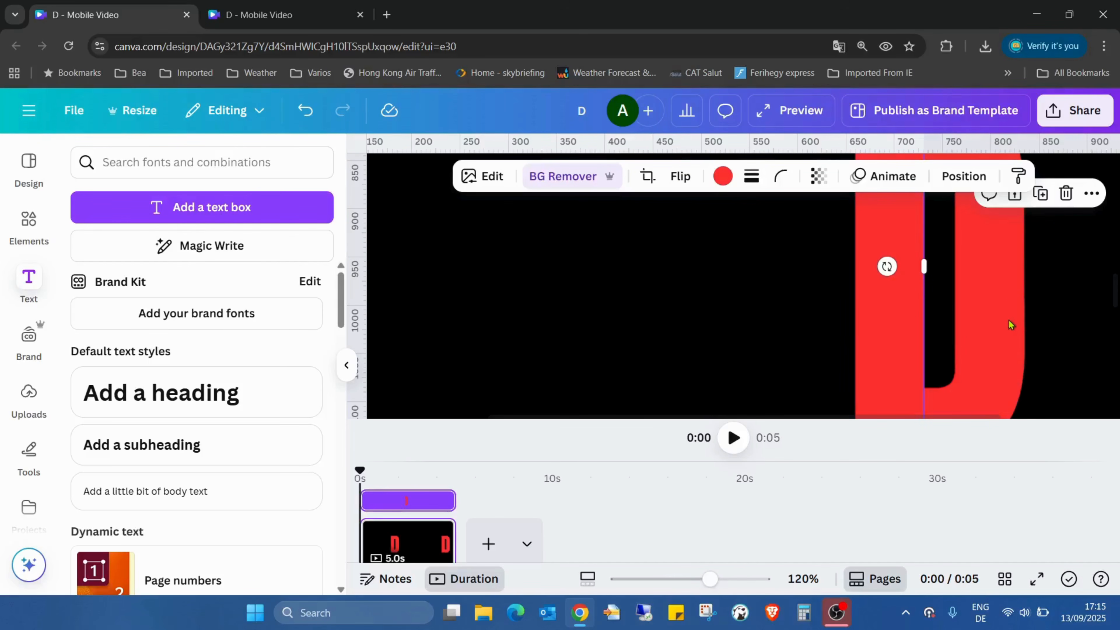
Step: Slide the full D image left from under the cropped copy until the two pieces are clearly apart
{"action": "left_click_drag", "start_coordinate": [710, 579], "coordinate": [740, 579]}
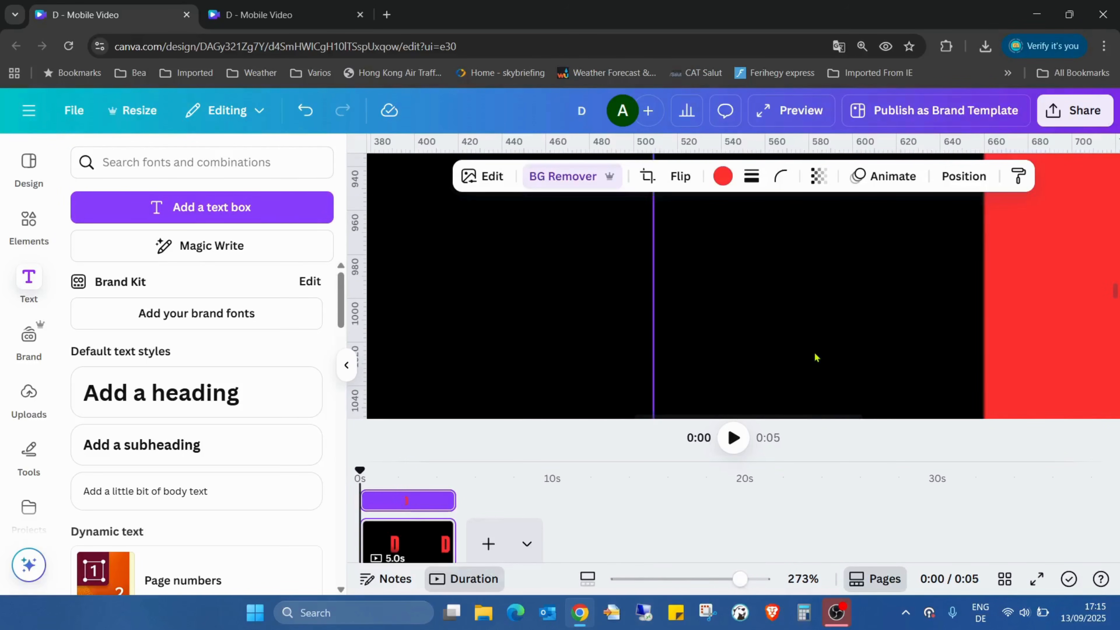
{"action": "key", "text": "Right"}
{"action": "key", "text": "Right"}
{"action": "key", "text": "Right"}
{"action": "key", "text": "Right"}
{"action": "key", "text": "Right"}
{"action": "key", "text": "Right"}
{"action": "key", "text": "Right"}
{"action": "key", "text": "Right"}
{"action": "key", "text": "Right"}
{"action": "key", "text": "Right"}
{"action": "key", "text": "Right"}
{"action": "key", "text": "Right"}
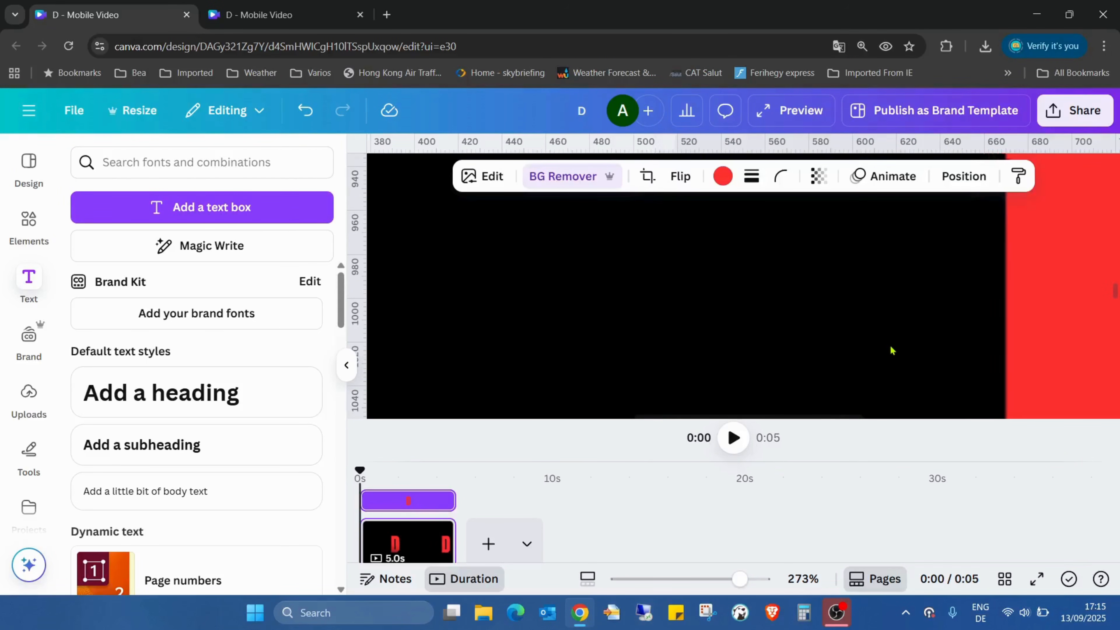
{"action": "key", "text": "Left"}
{"action": "key", "text": "Left"}
{"action": "key", "text": "Left"}
{"action": "key", "text": "Left"}
{"action": "key", "text": "Left"}
{"action": "key", "text": "Left"}
{"action": "key", "text": "Left"}
{"action": "key", "text": "Left"}
{"action": "key", "text": "Left"}
{"action": "key", "text": "Left"}
{"action": "key", "text": "Left"}
{"action": "key", "text": "Left"}
{"action": "key", "text": "Left"}
{"action": "key", "text": "Left"}
{"action": "key", "text": "Left"}
{"action": "key", "text": "Left"}
{"action": "key", "text": "Left"}
{"action": "key", "text": "Left"}
{"action": "key", "text": "Left"}
{"action": "key", "text": "Left"}
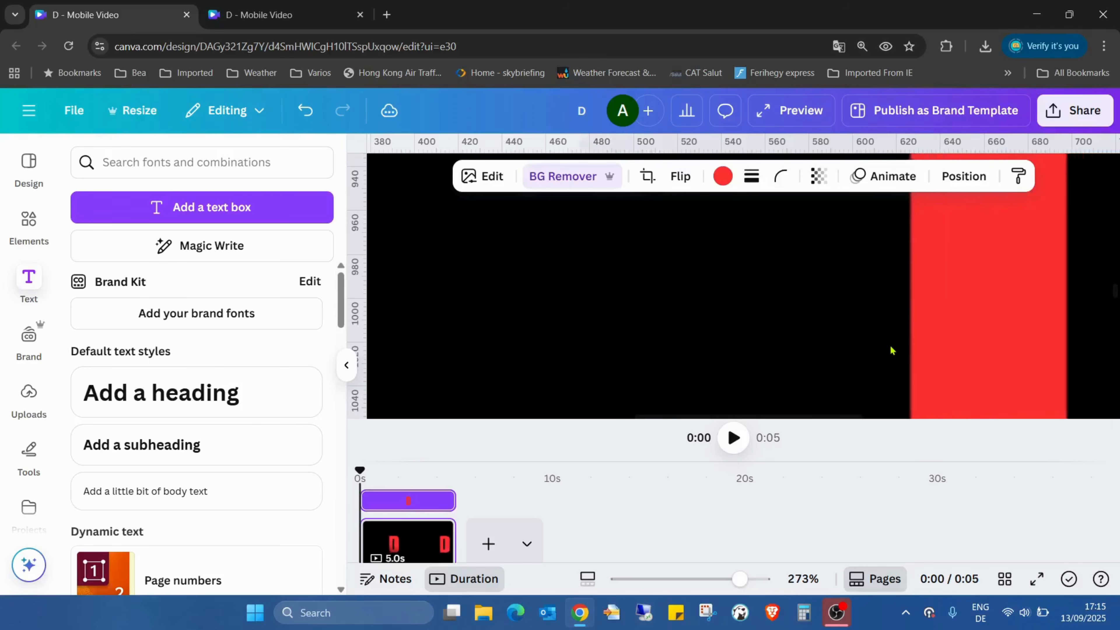
{"action": "key", "text": "Left"}
{"action": "key", "text": "Left"}
{"action": "key", "text": "Left"}
{"action": "key", "text": "Left"}
{"action": "key", "text": "Left"}
{"action": "key", "text": "Left"}
{"action": "key", "text": "Left"}
{"action": "key", "text": "Left"}
{"action": "key", "text": "Left"}
{"action": "key", "text": "Left"}
{"action": "key", "text": "Left"}
{"action": "key", "text": "Left"}
{"action": "key", "text": "Left"}
{"action": "key", "text": "Left"}
{"action": "key", "text": "Left"}
{"action": "key", "text": "Left"}
{"action": "key", "text": "Left"}
{"action": "key", "text": "Left"}
{"action": "key", "text": "Left"}
{"action": "key", "text": "Left"}
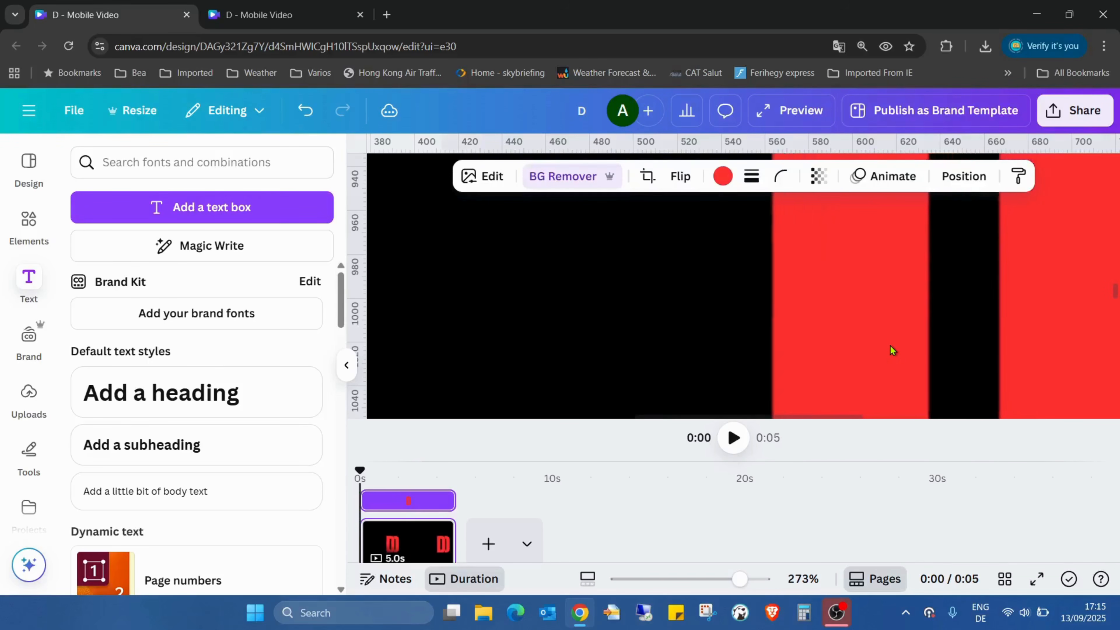
{"action": "key", "text": "Left"}
{"action": "key", "text": "Left"}
{"action": "key", "text": "Left"}
{"action": "key", "text": "Left"}
{"action": "key", "text": "Left"}
{"action": "key", "text": "Left"}
{"action": "key", "text": "Left"}
{"action": "key", "text": "Left"}
{"action": "key", "text": "Left"}
{"action": "key", "text": "Left"}
{"action": "key", "text": "Left"}
{"action": "key", "text": "Left"}
{"action": "key", "text": "Left"}
{"action": "key", "text": "Left"}
{"action": "key", "text": "Left"}
{"action": "key", "text": "Left"}
{"action": "key", "text": "Left"}
{"action": "key", "text": "Left"}
{"action": "key", "text": "Left"}
{"action": "key", "text": "Left"}
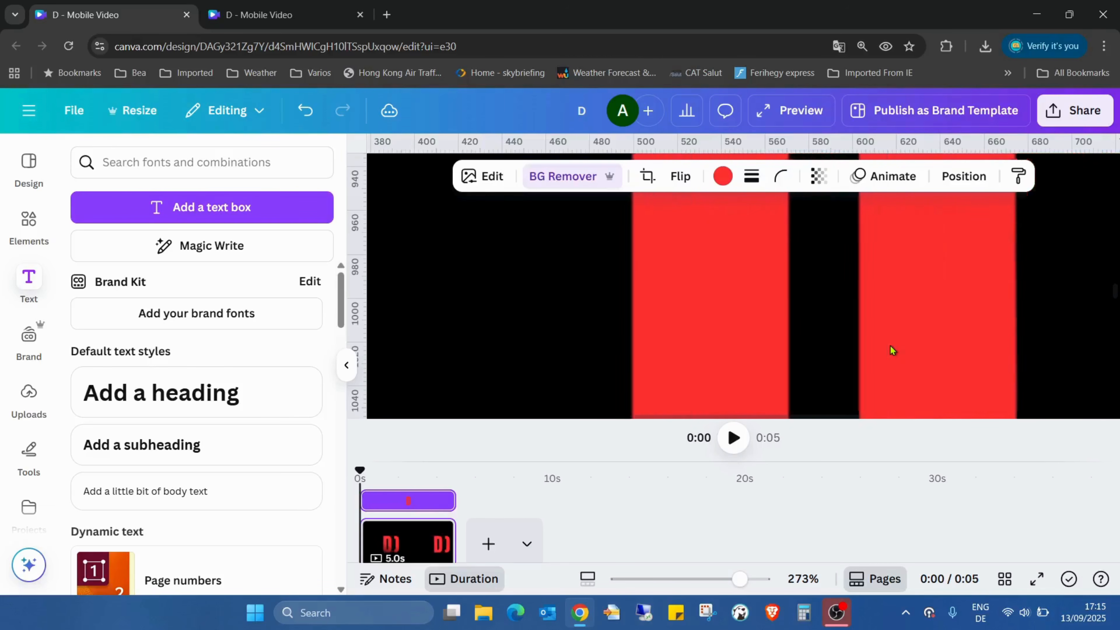
{"action": "scroll", "coordinate": [819, 365], "scroll_direction": "up", "scroll_amount": 3}
{"action": "left_click_drag", "start_coordinate": [740, 584], "coordinate": [668, 572]}
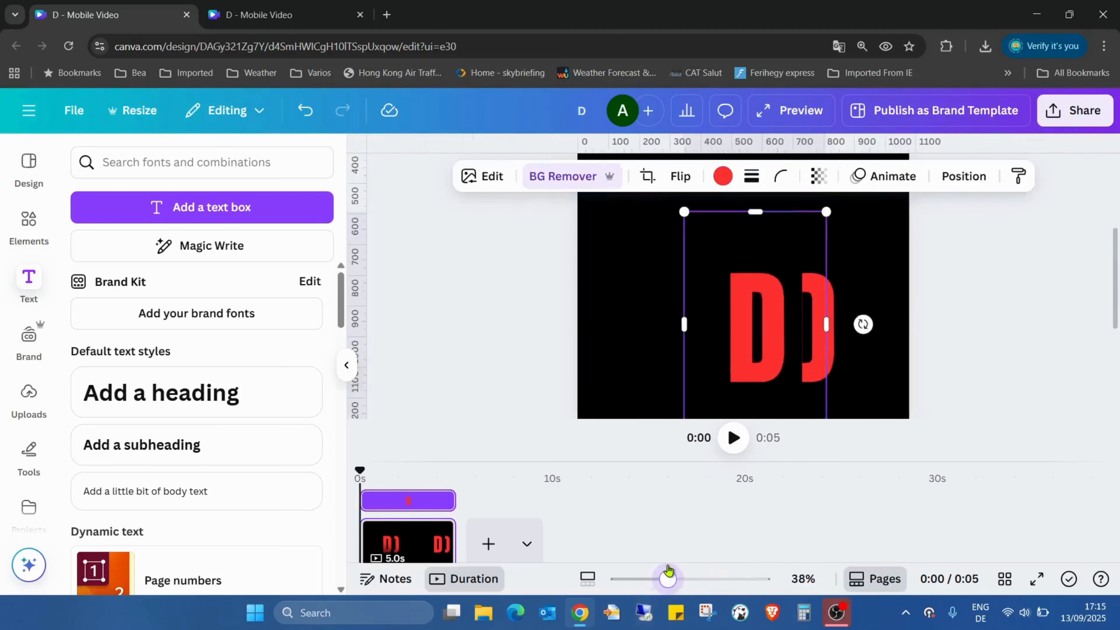
Step: Move the full D image back behind the cropped piece so both form a single D
{"action": "left_click", "coordinate": [305, 110]}
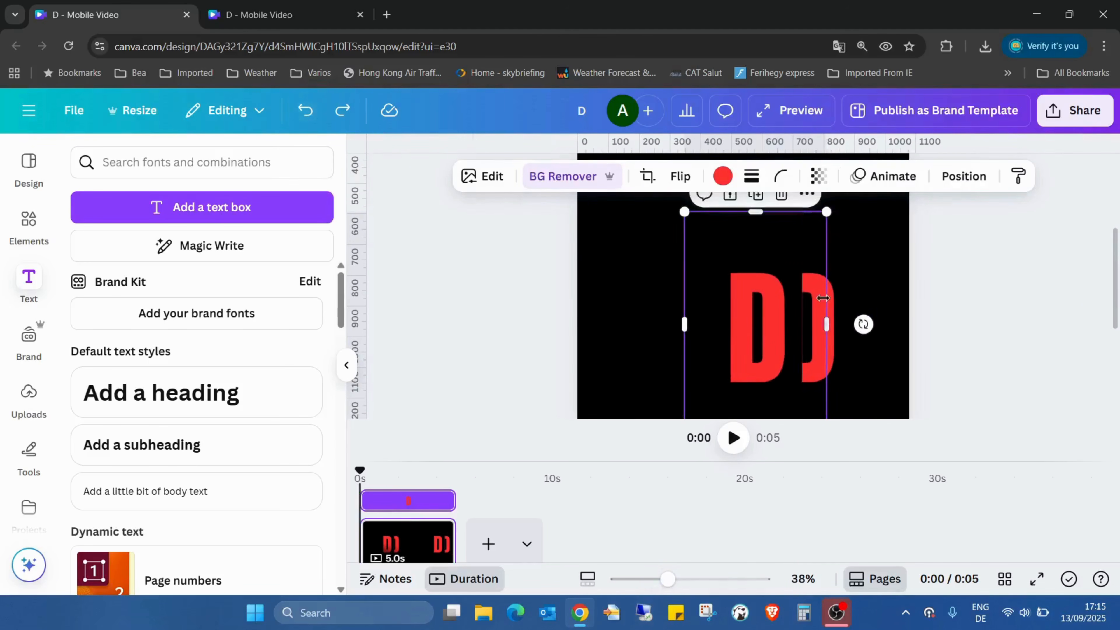
{"action": "left_click_drag", "start_coordinate": [755, 305], "coordinate": [804, 298]}
{"action": "left_click", "coordinate": [1031, 169]}
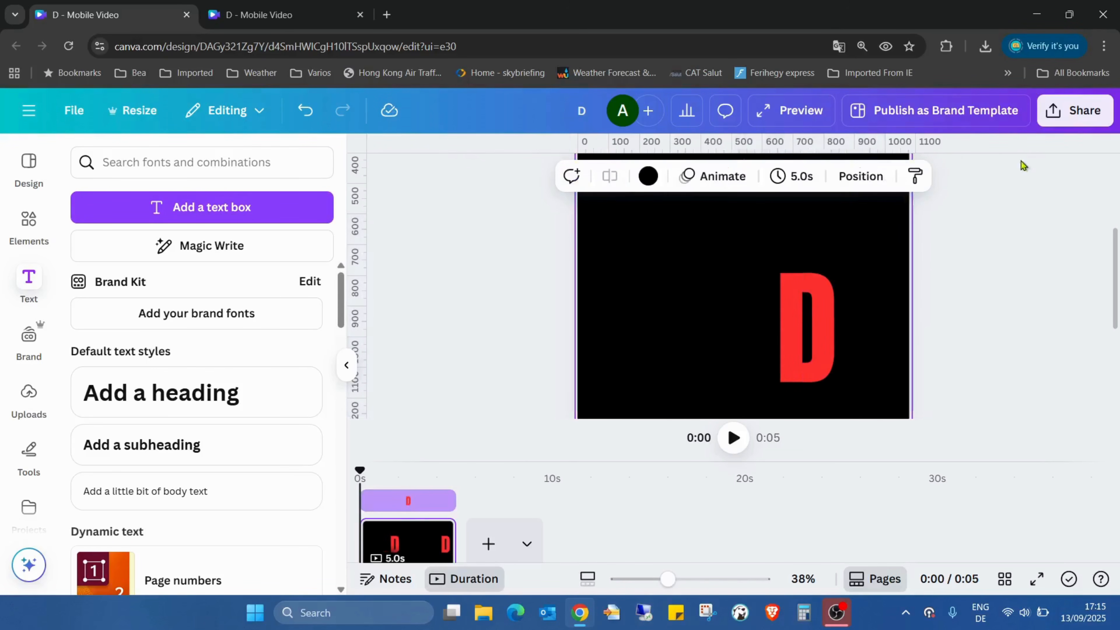
Step: Examine the page's layer order and check which D image lies on top
{"action": "left_click", "coordinate": [864, 181]}
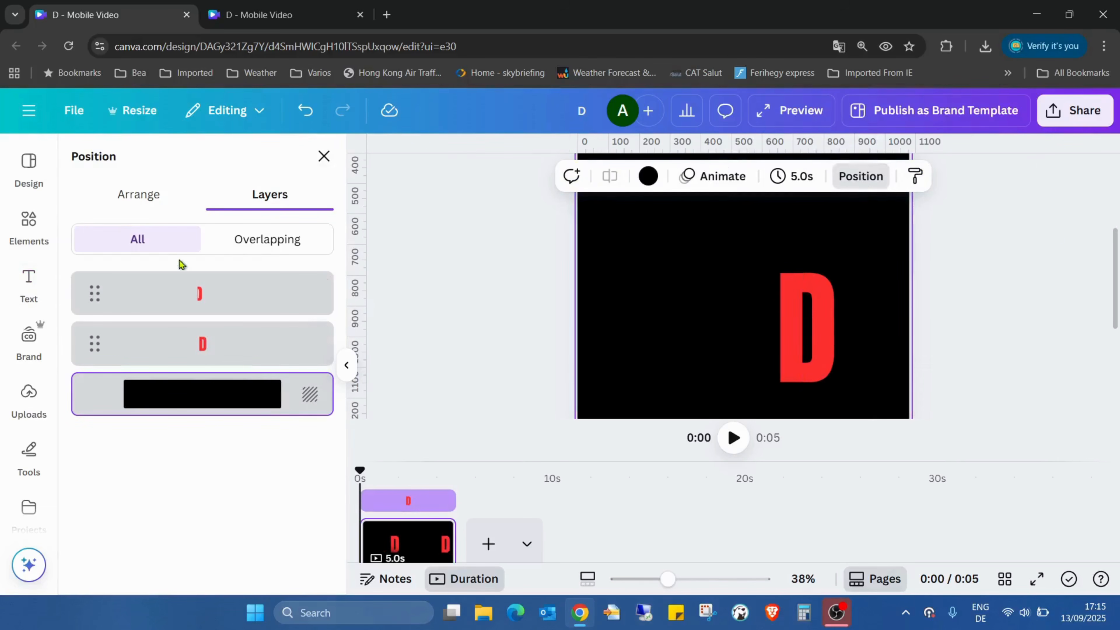
{"action": "left_click", "coordinate": [813, 337]}
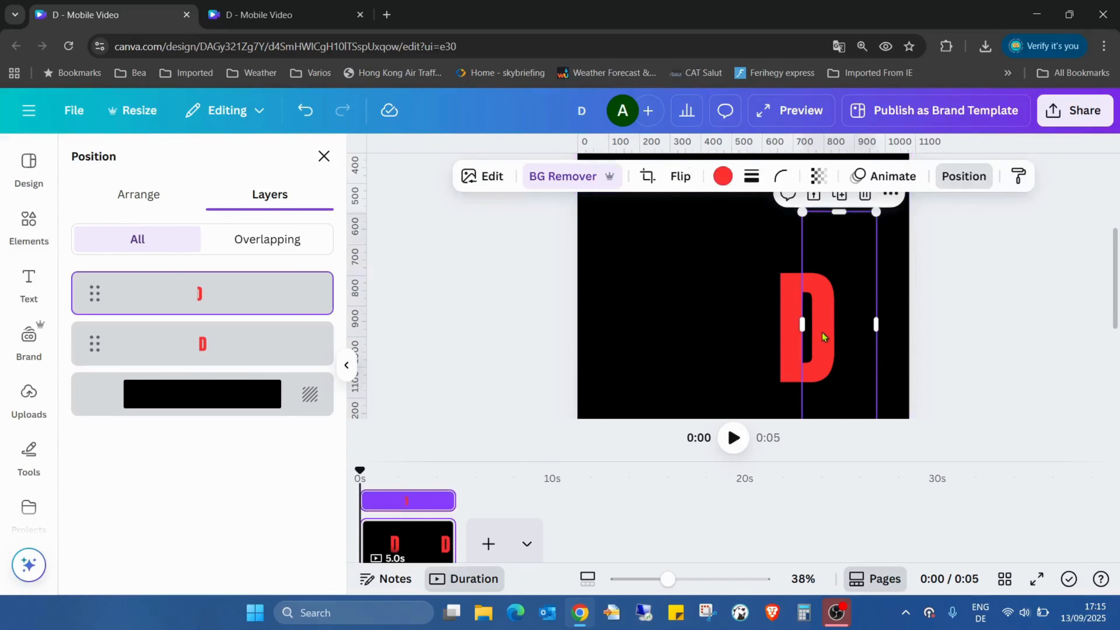
{"action": "left_click", "coordinate": [728, 349]}
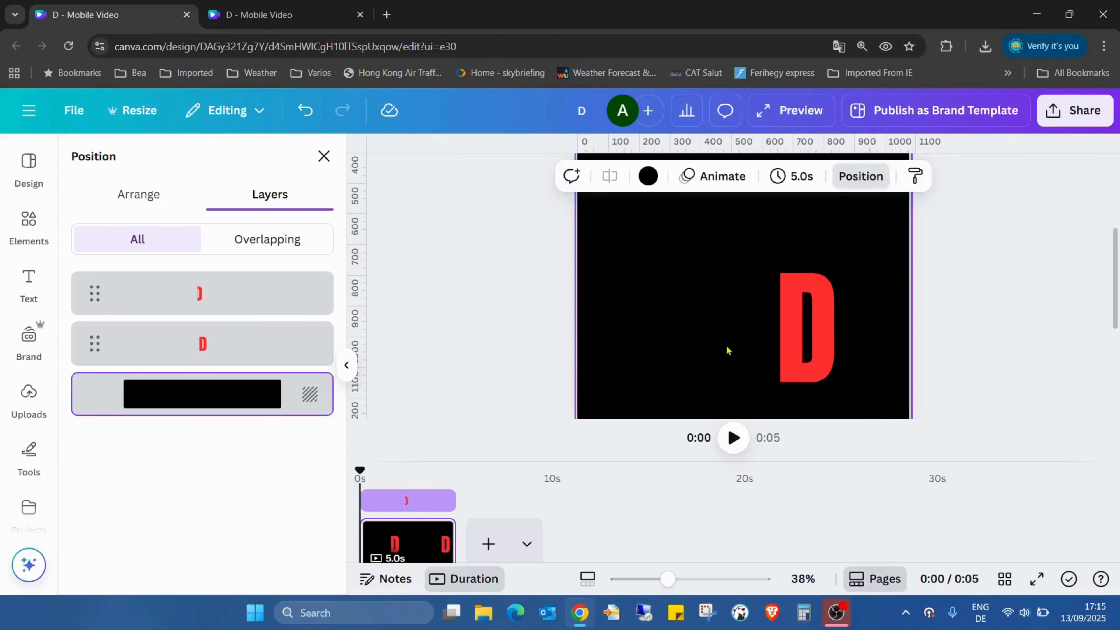
Step: Duplicate the page with the stacked D images
{"action": "left_click_drag", "start_coordinate": [667, 578], "coordinate": [633, 579]}
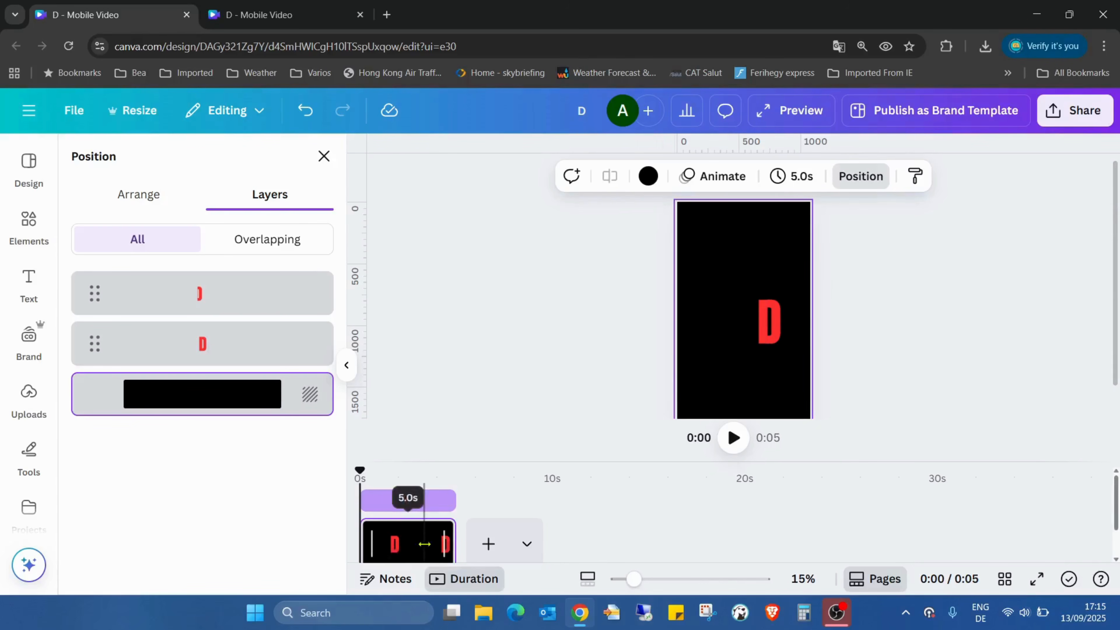
{"action": "right_click", "coordinate": [404, 548]}
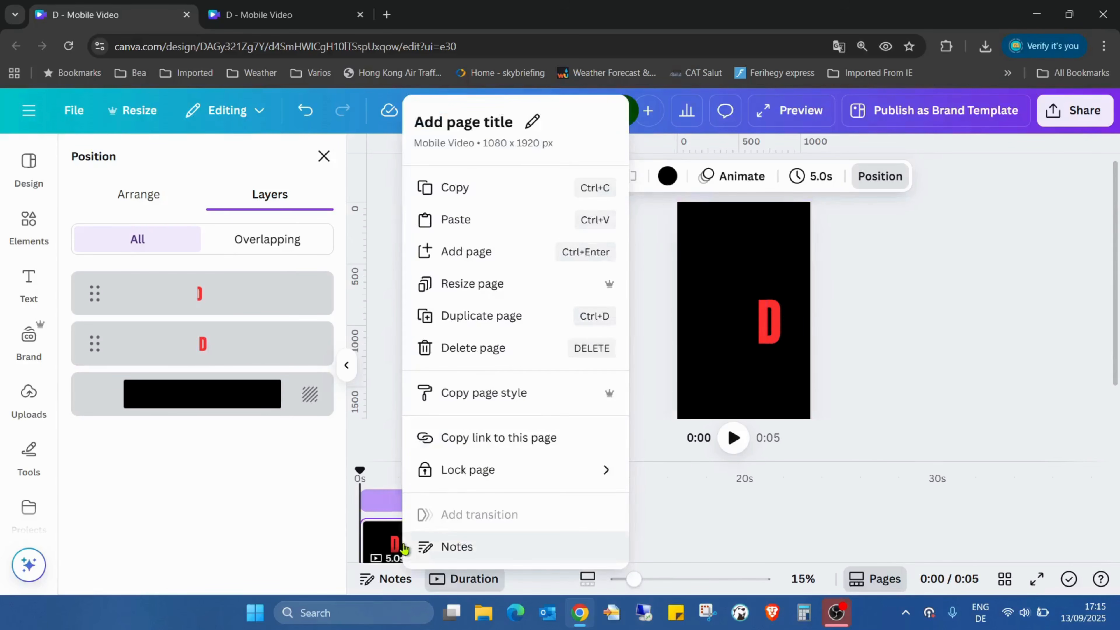
{"action": "left_click", "coordinate": [529, 316]}
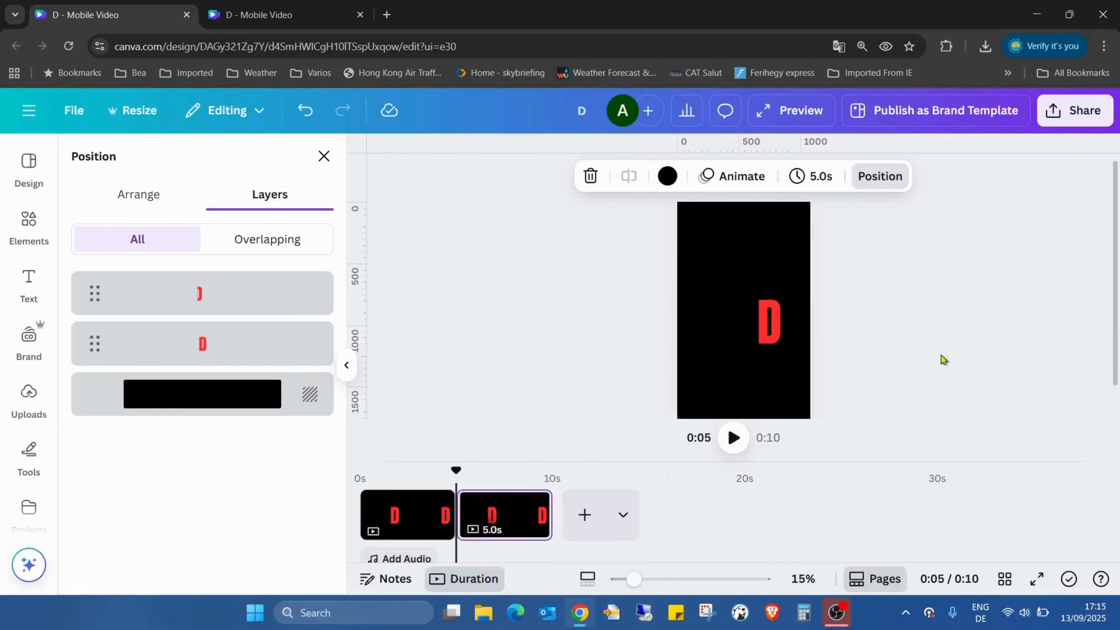
Step: Move both D images together to the left side of the first page
{"action": "left_click", "coordinate": [399, 521]}
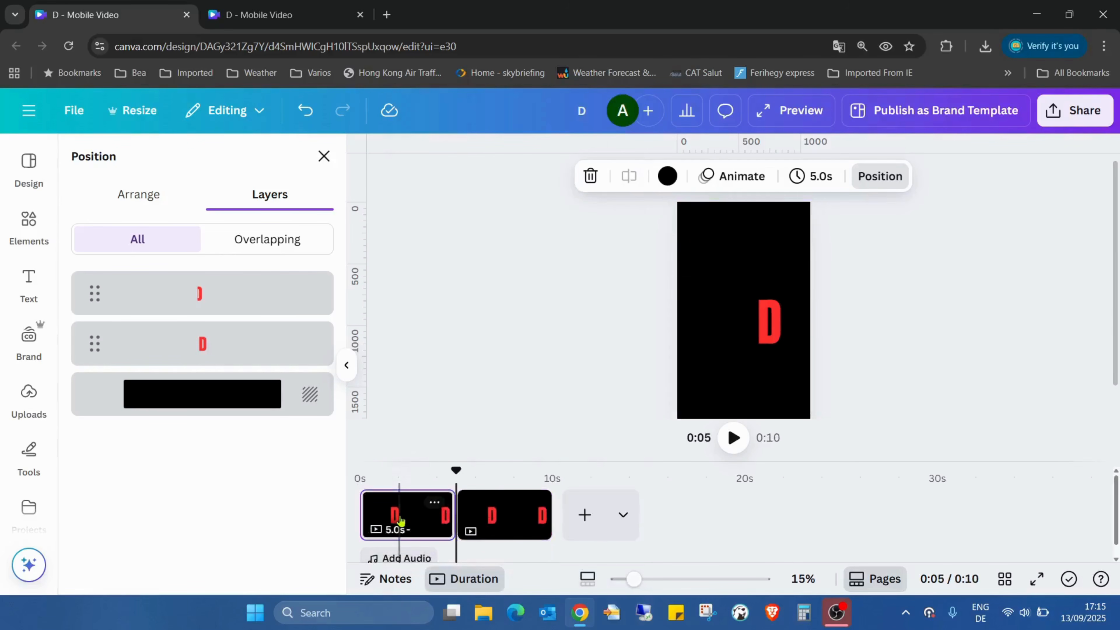
{"action": "left_click", "coordinate": [789, 277]}
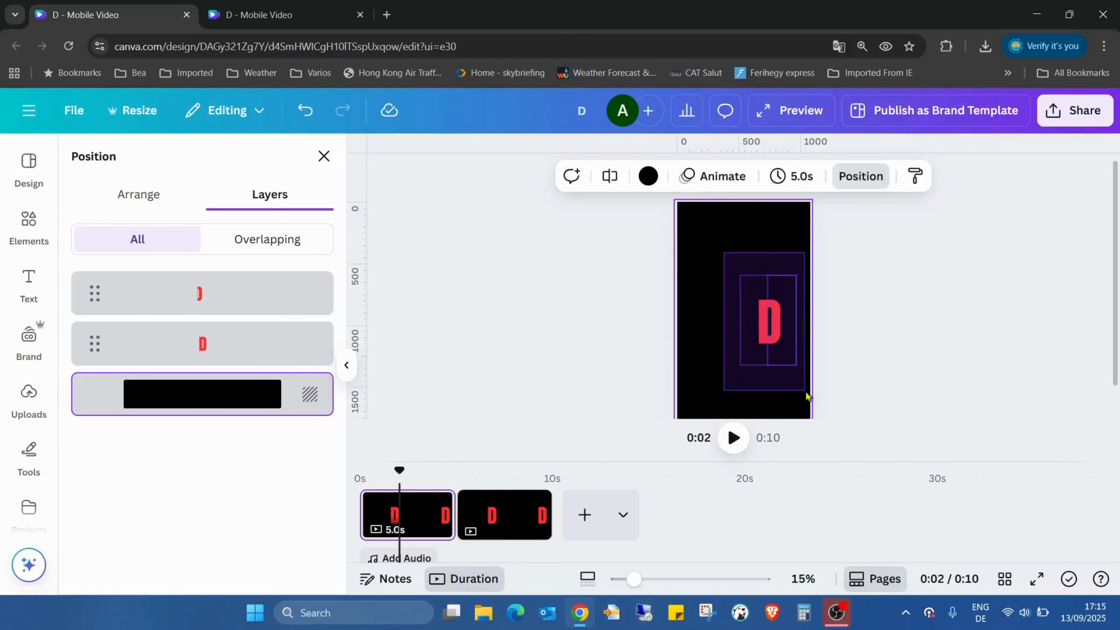
{"action": "key", "text": "ctrl+a"}
{"action": "left_click_drag", "start_coordinate": [777, 329], "coordinate": [713, 323]}
{"action": "left_click", "coordinate": [990, 292]}
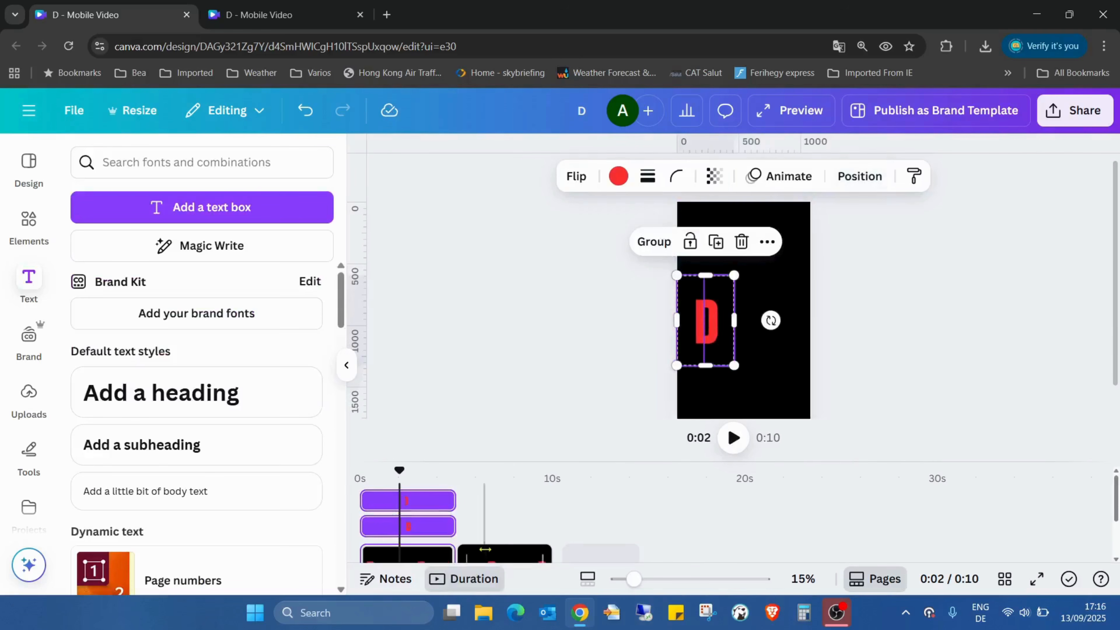
Step: Add a Match & Move transition between the two pages and lengthen its duration to the maximum
{"action": "scroll", "coordinate": [494, 440], "scroll_direction": "down", "scroll_amount": 1}
{"action": "left_click", "coordinate": [647, 512]}
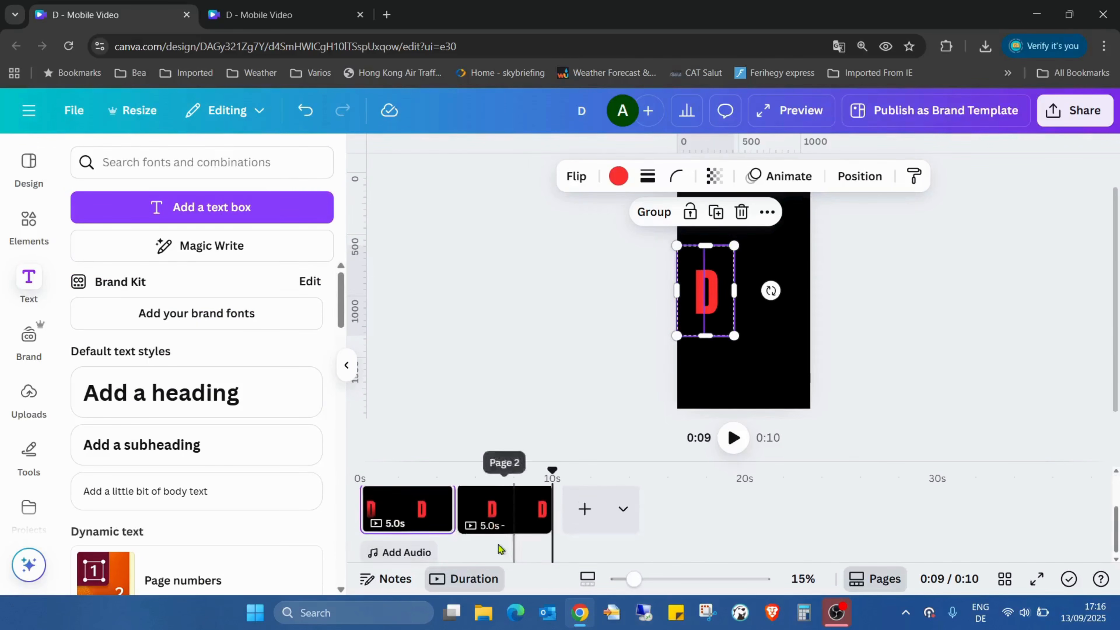
{"action": "left_click", "coordinate": [454, 520]}
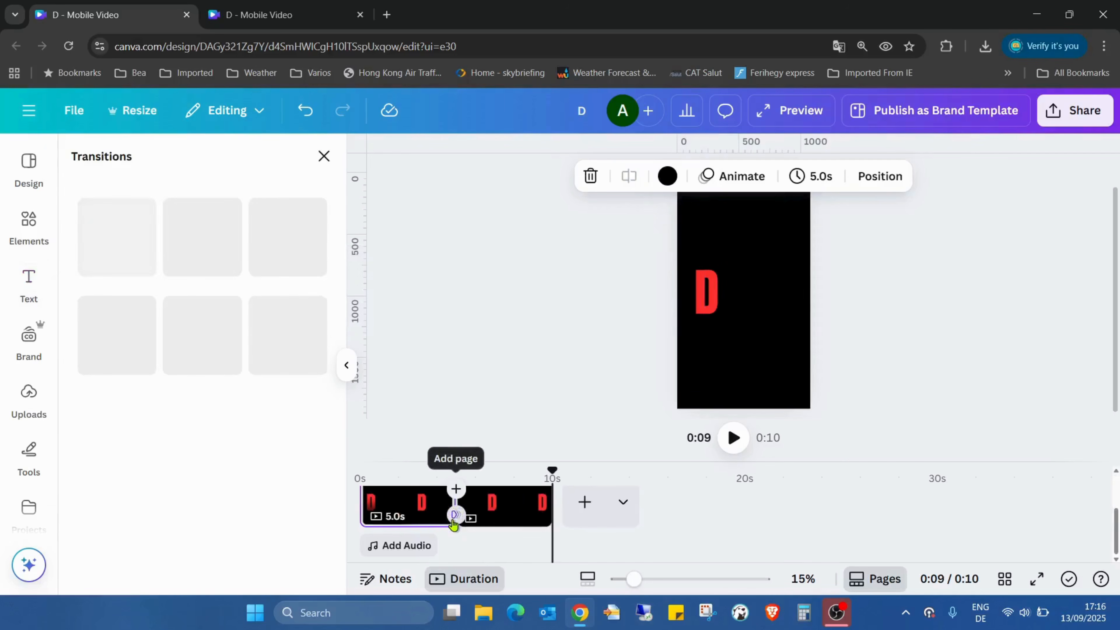
{"action": "left_click", "coordinate": [117, 434]}
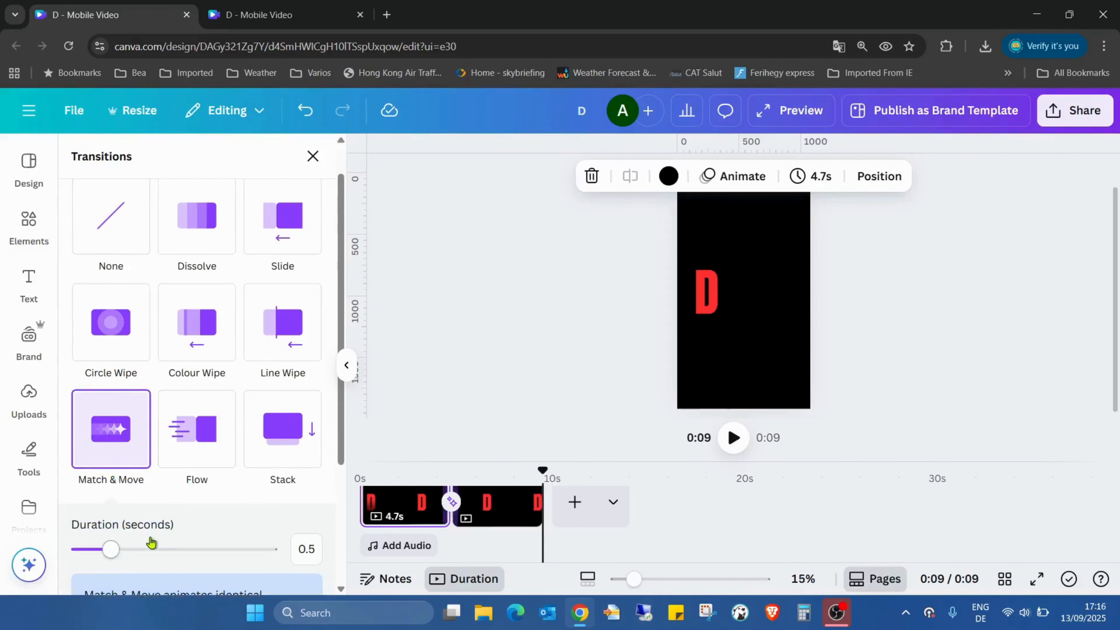
{"action": "left_click_drag", "start_coordinate": [118, 548], "coordinate": [270, 549]}
{"action": "left_click", "coordinate": [983, 243]}
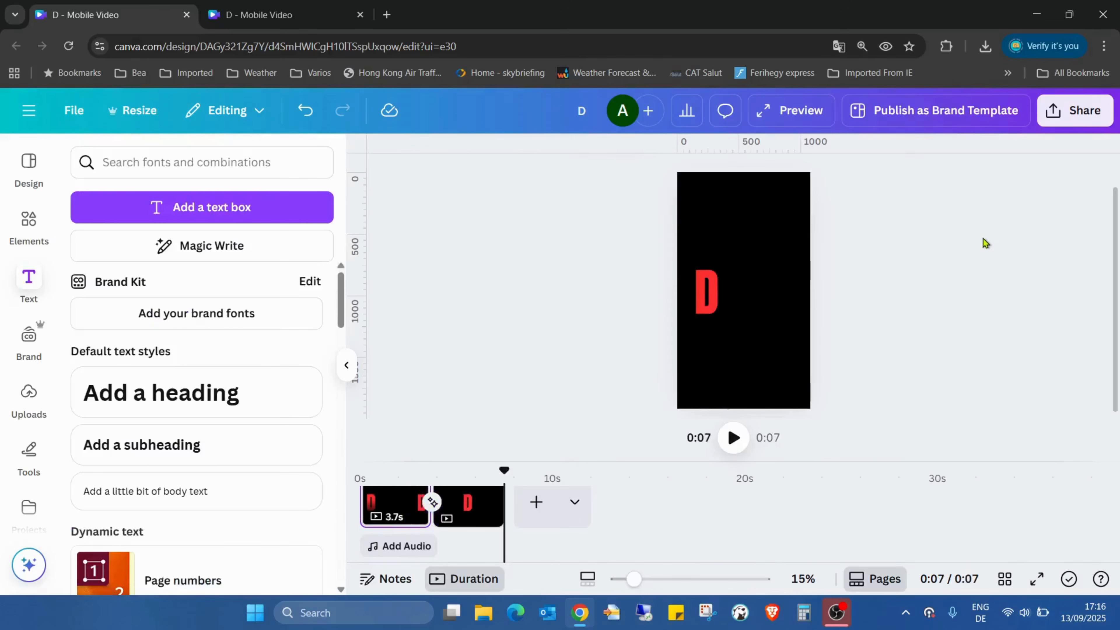
Step: Add a heading reading TREN to the second page
{"action": "left_click_drag", "start_coordinate": [502, 467], "coordinate": [455, 497]}
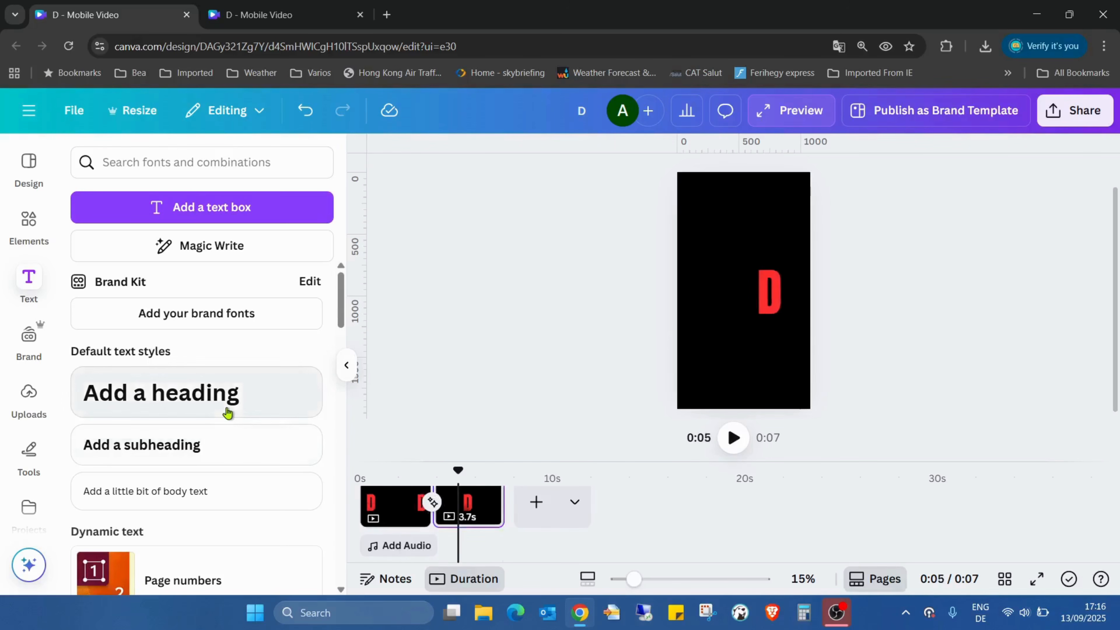
{"action": "left_click", "coordinate": [228, 412]}
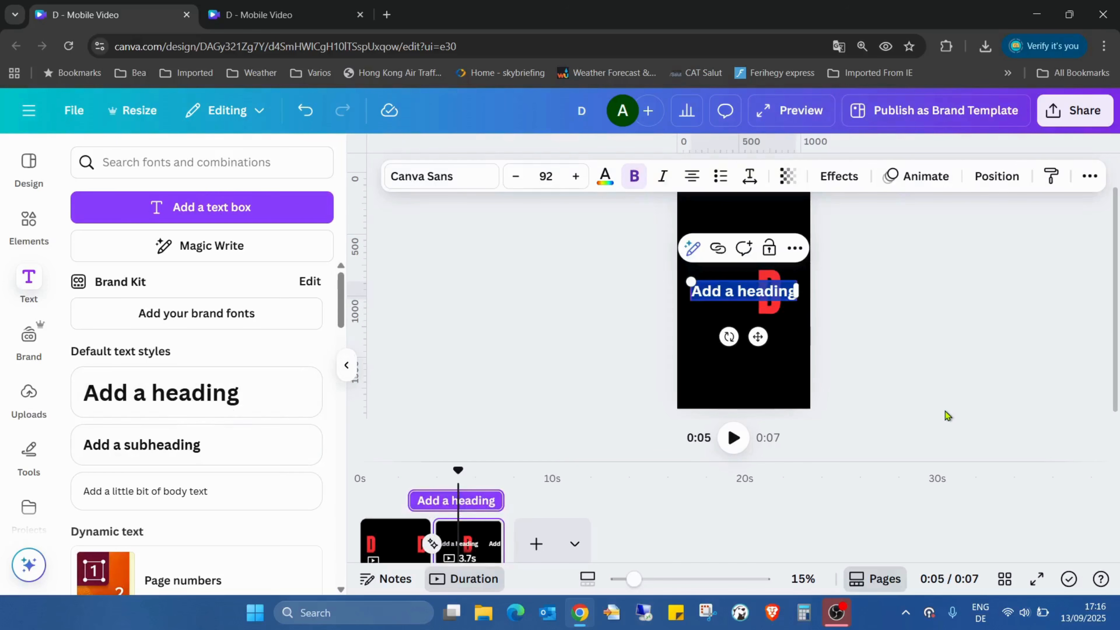
{"action": "type", "text": "TREN"}
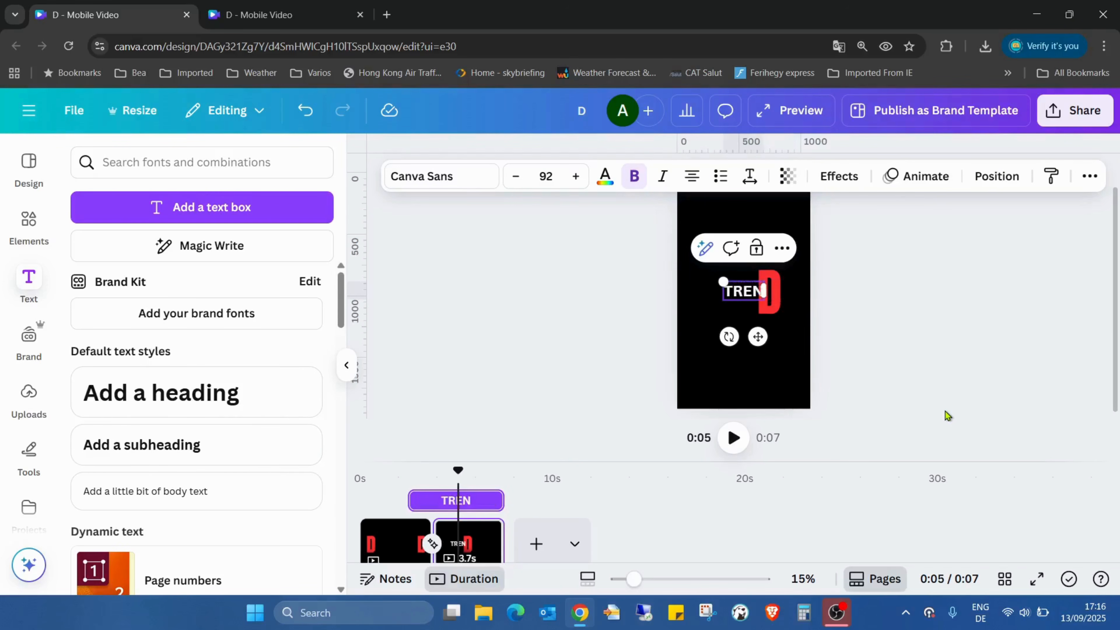
Step: Set the TREN heading's font to Anton
{"action": "left_click", "coordinate": [673, 579]}
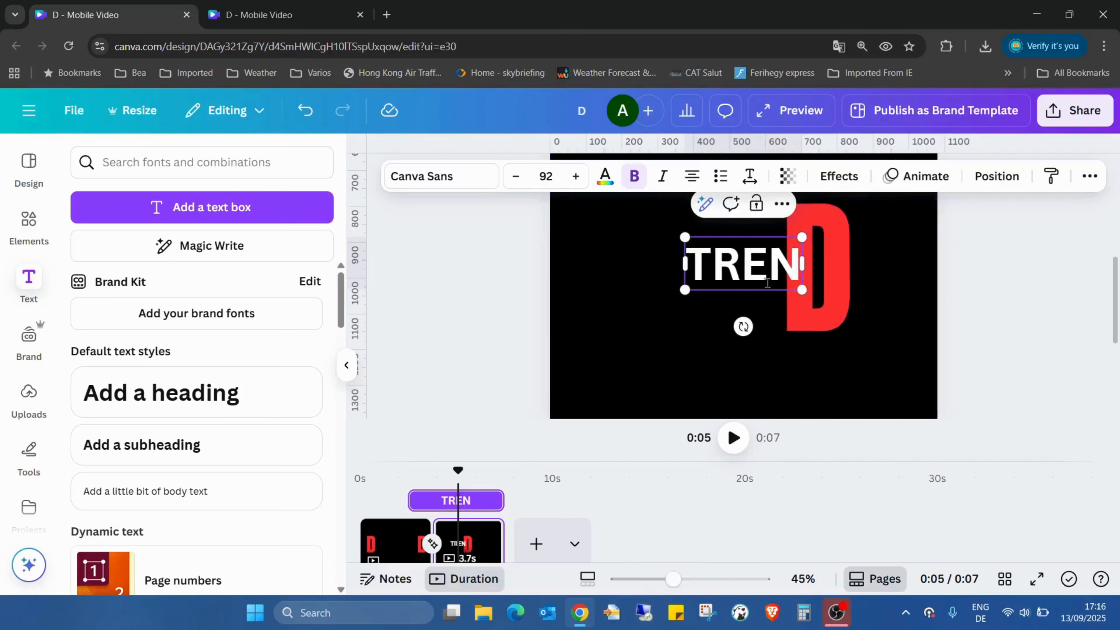
{"action": "double_click", "coordinate": [694, 265]}
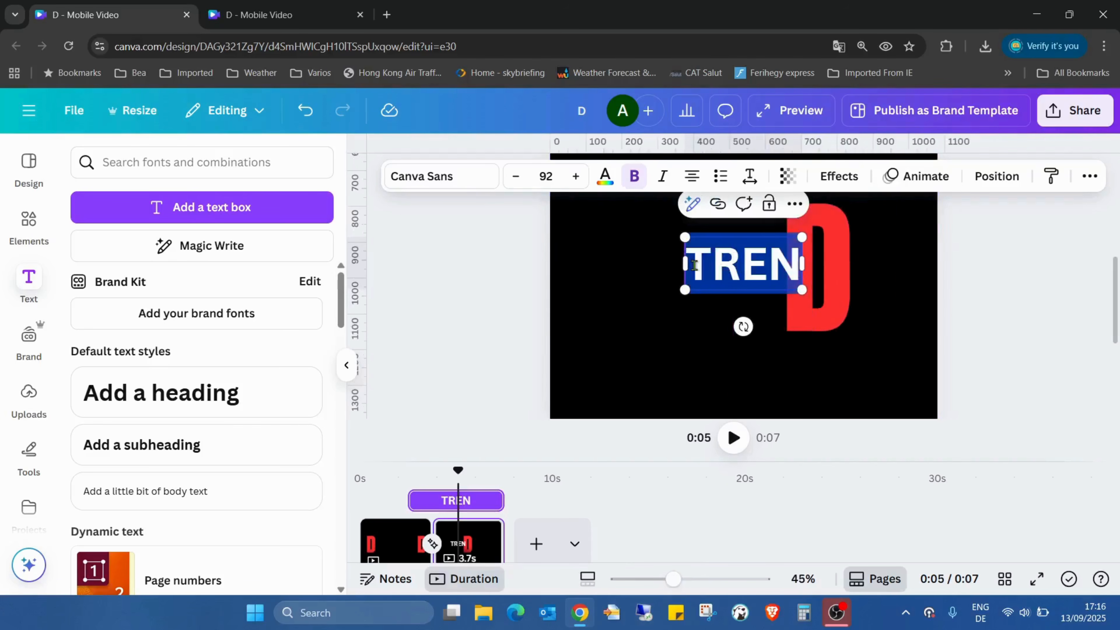
{"action": "left_click", "coordinate": [441, 177]}
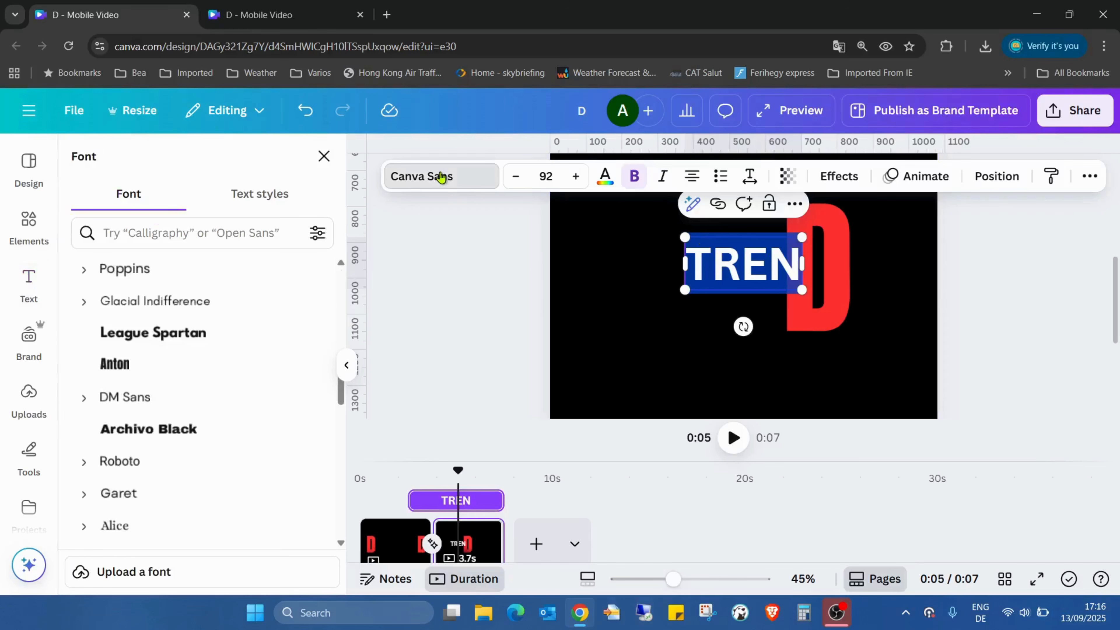
{"action": "left_click", "coordinate": [209, 376]}
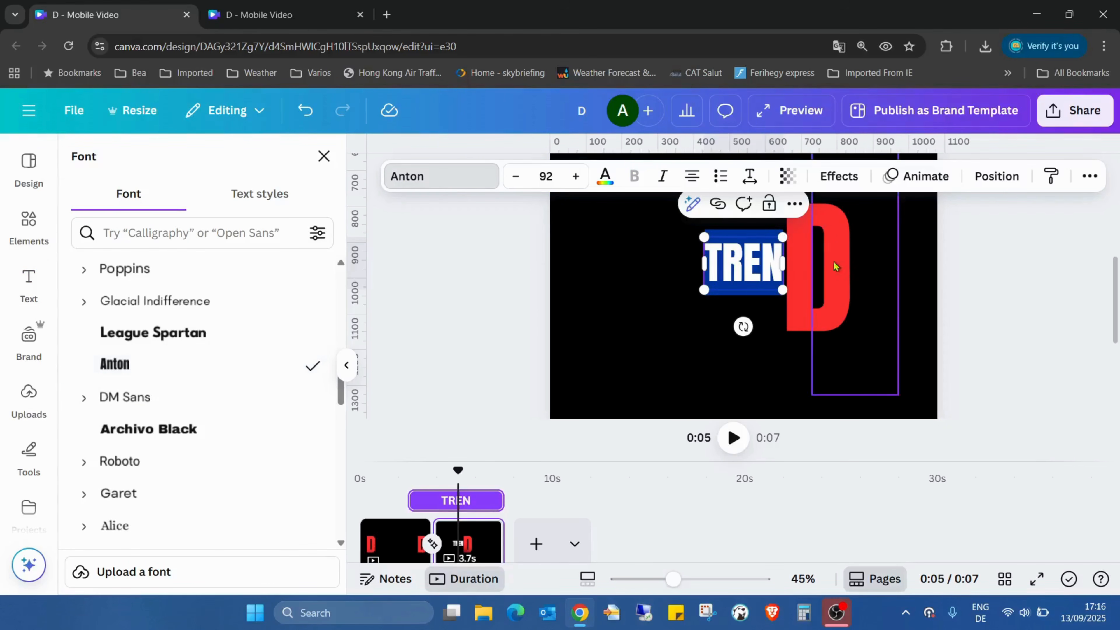
{"action": "left_click", "coordinate": [610, 355]}
Step: Enlarge the TREN text to font size 126 and place it directly to the right of the D
{"action": "left_click", "coordinate": [707, 262]}
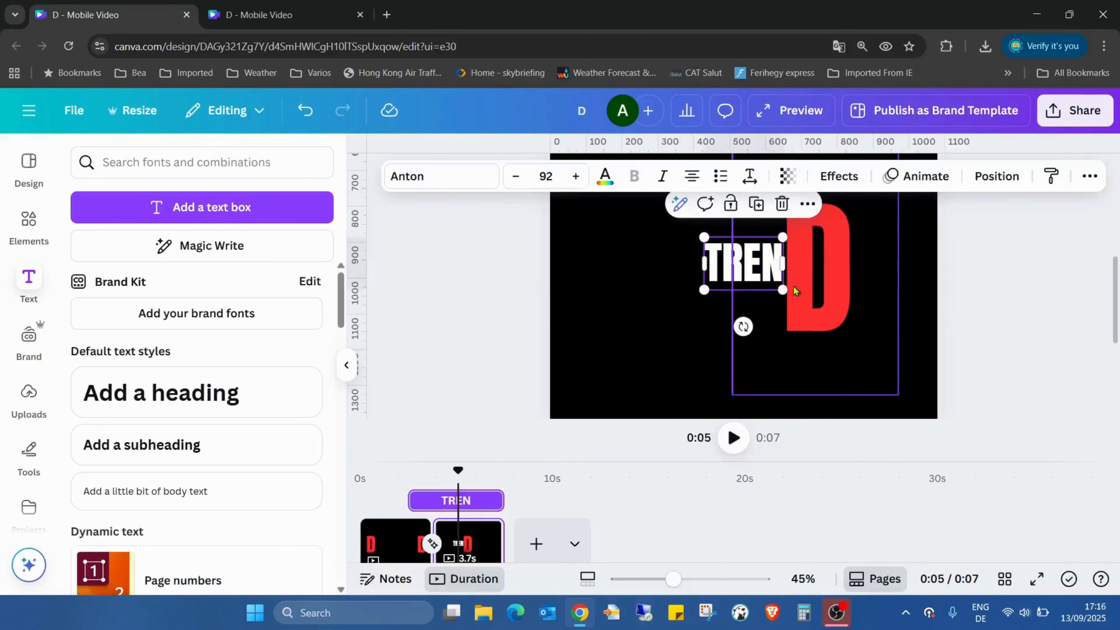
{"action": "left_click_drag", "start_coordinate": [783, 289], "coordinate": [924, 273]}
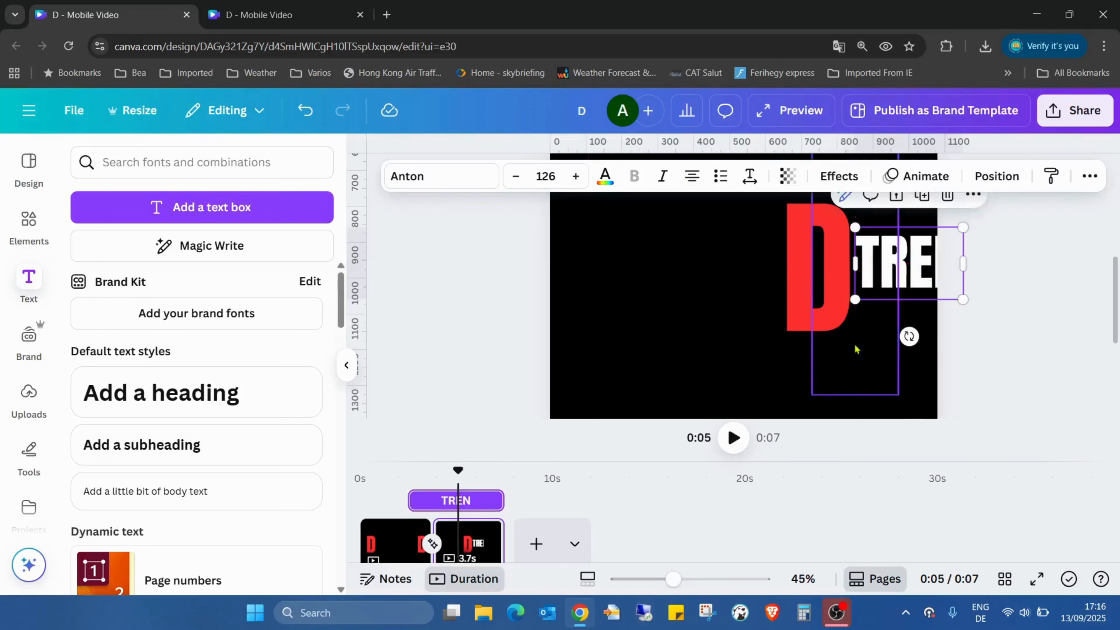
Step: Create a custom animation for the TREN text with a straight horizontal path running left across and past the D
{"action": "left_click", "coordinate": [1085, 325]}
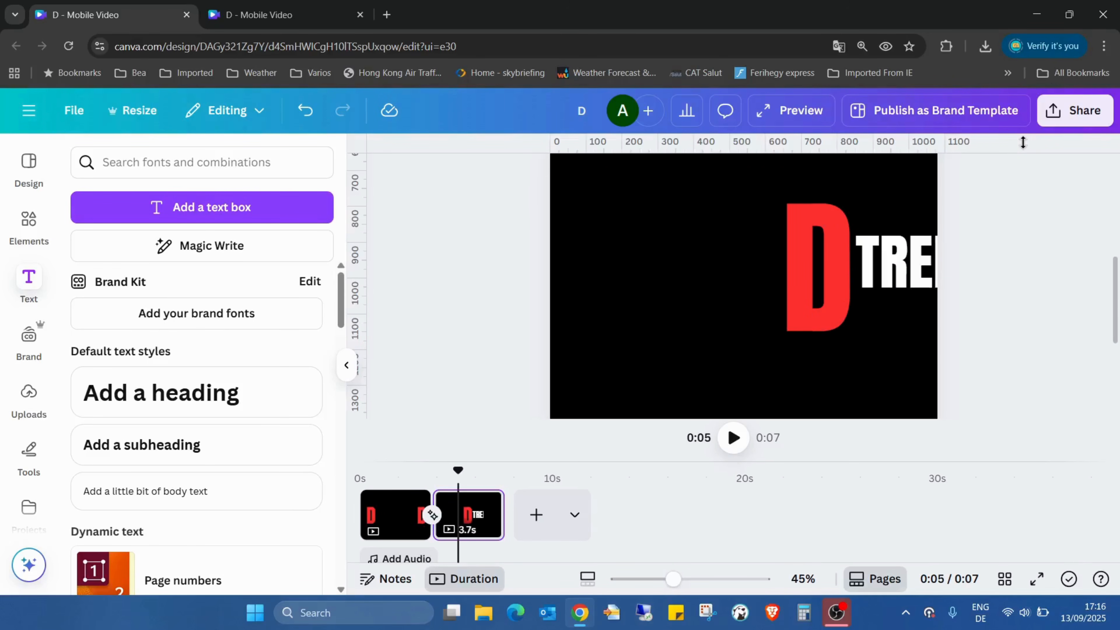
{"action": "left_click", "coordinate": [917, 273]}
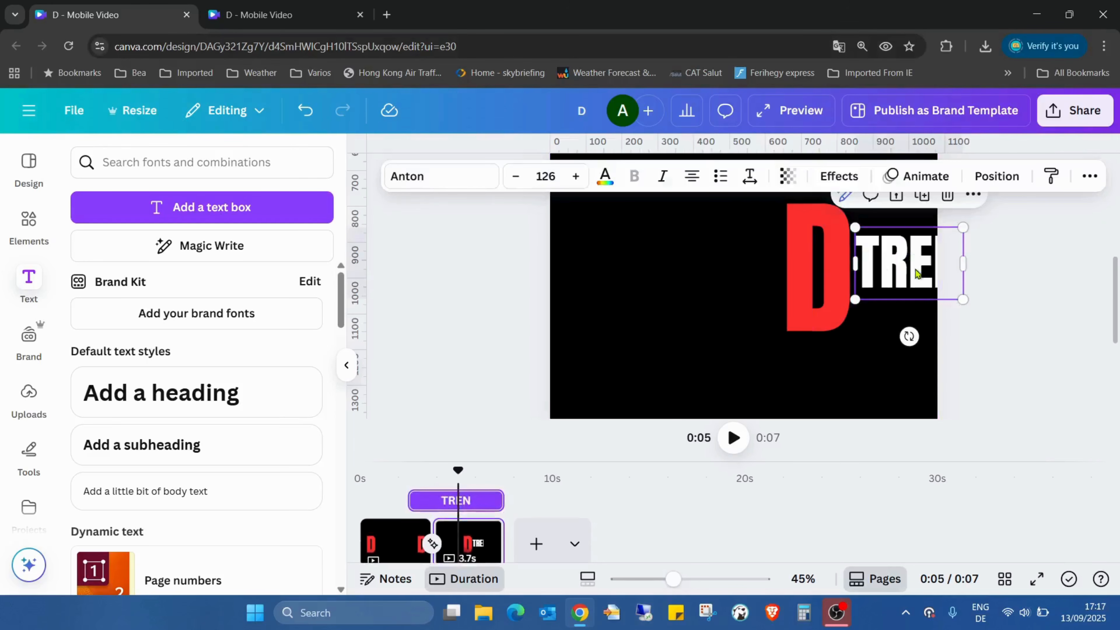
{"action": "left_click", "coordinate": [924, 177]}
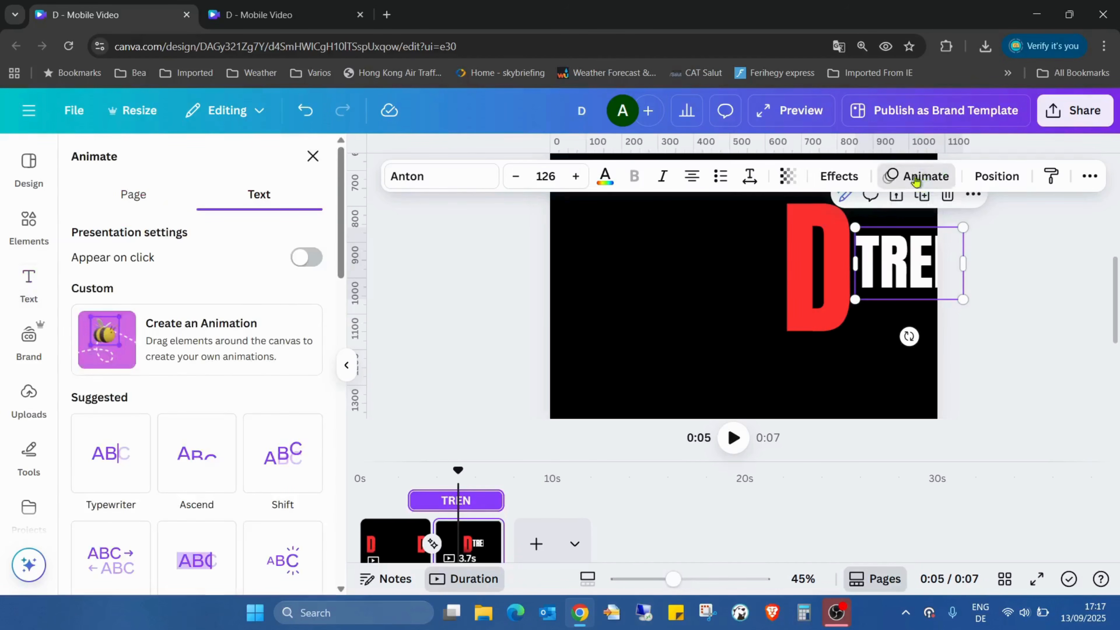
{"action": "left_click", "coordinate": [219, 353]}
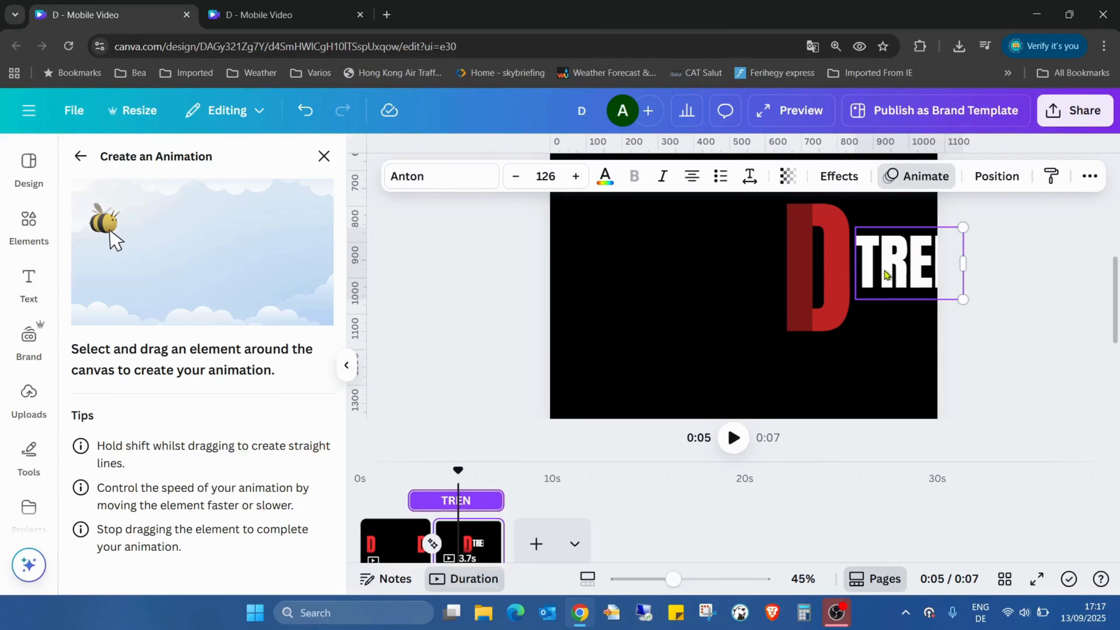
{"action": "mouse_move", "coordinate": [887, 274]}
{"action": "left_mouse_down"}
{"action": "mouse_move", "coordinate": [713, 271]}
{"action": "mouse_move", "coordinate": [700, 283]}
{"action": "left_mouse_up"}
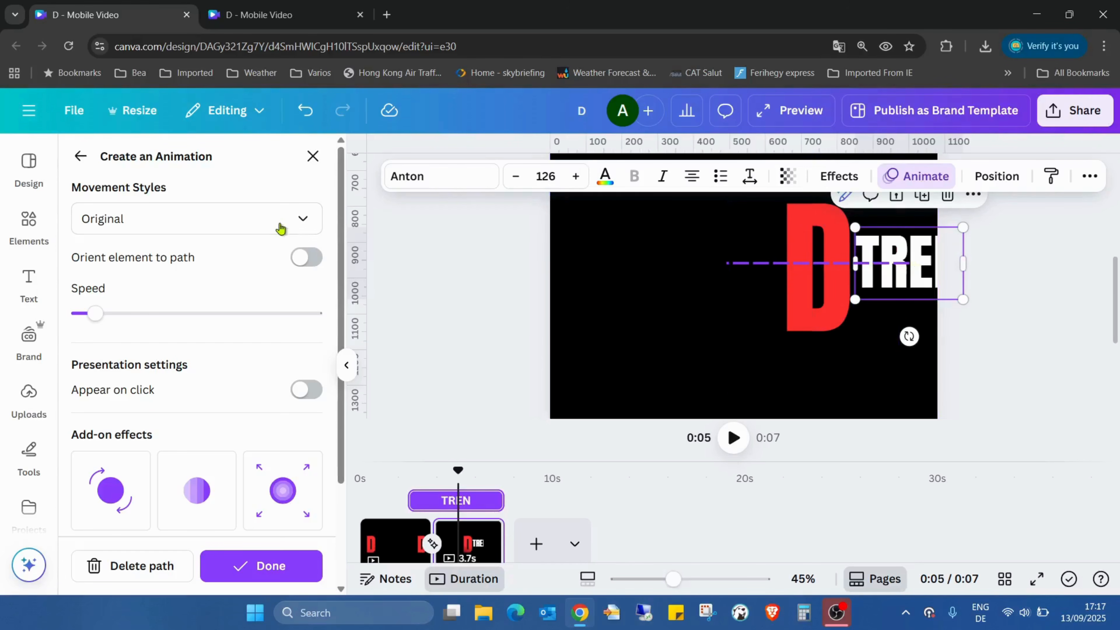
Step: Set the TREN animation's movement style to Steady, lower its speed slightly, and finish the animation
{"action": "left_click", "coordinate": [259, 220]}
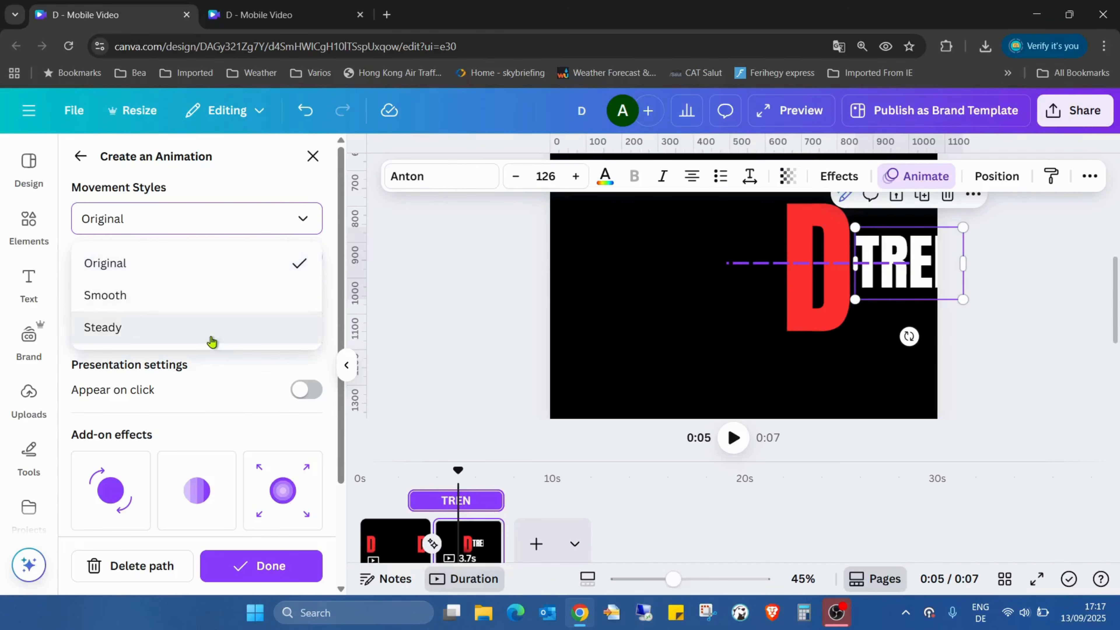
{"action": "left_click", "coordinate": [213, 339]}
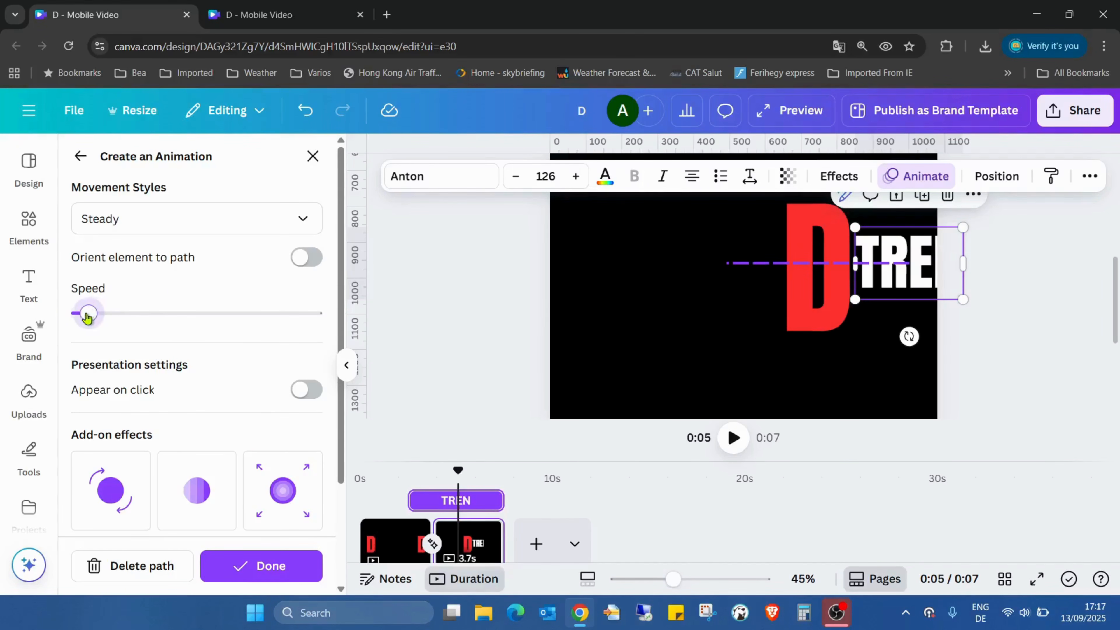
{"action": "left_click_drag", "start_coordinate": [88, 316], "coordinate": [85, 315]}
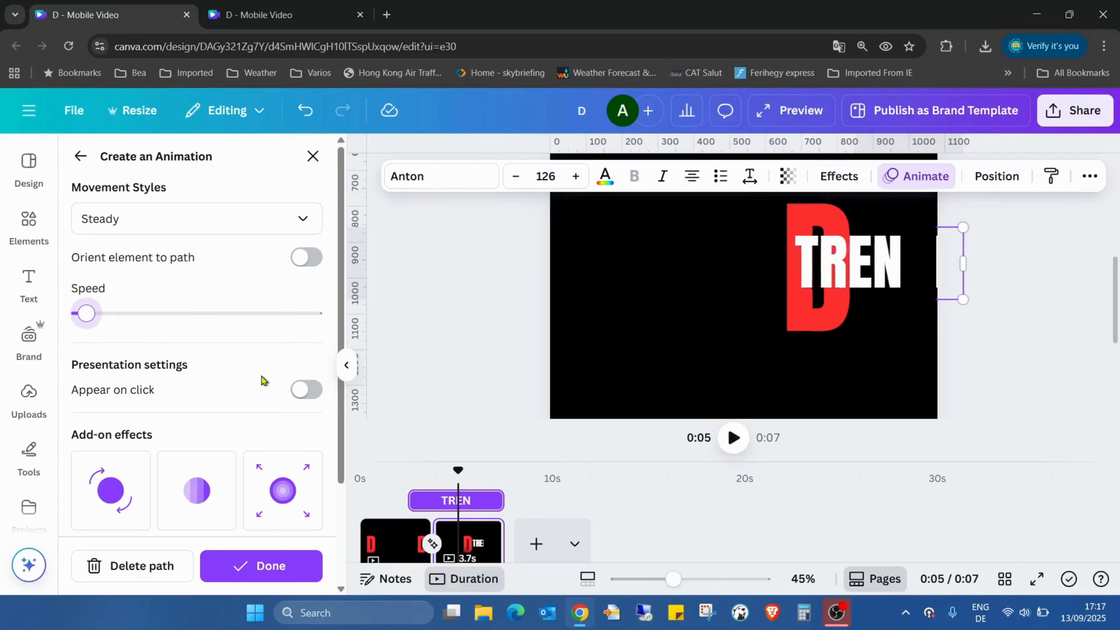
{"action": "left_click", "coordinate": [292, 566]}
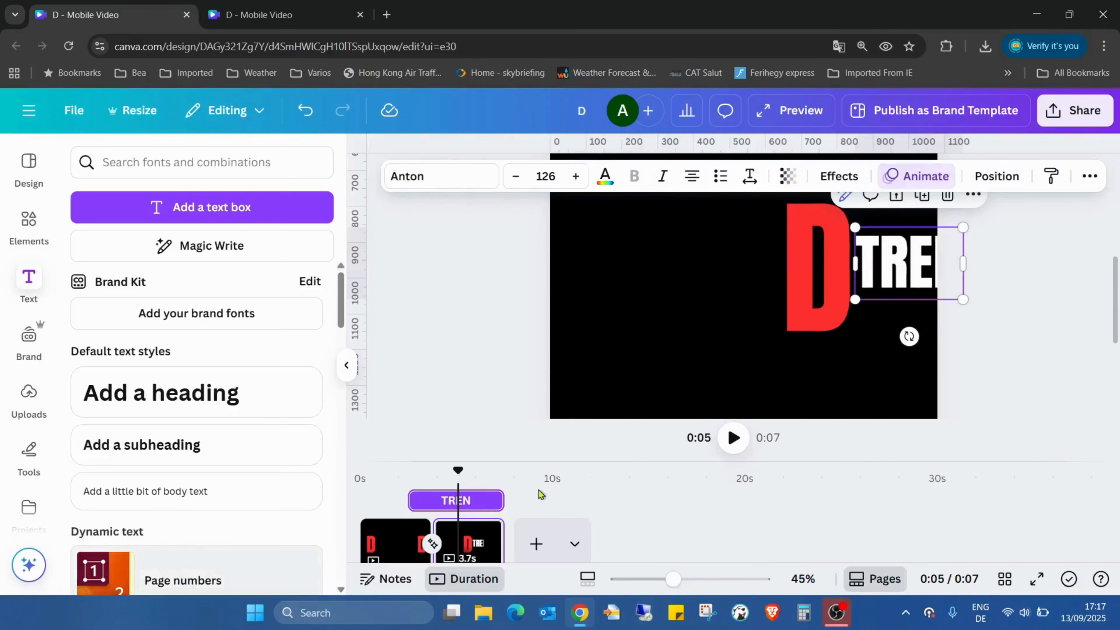
{"action": "left_click", "coordinate": [1020, 256]}
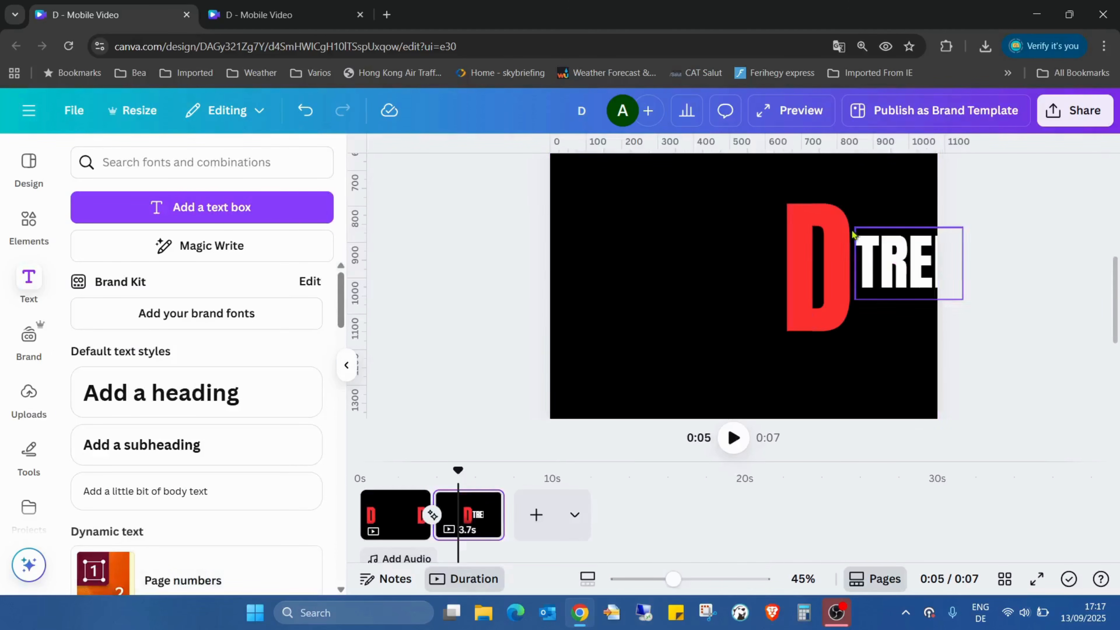
Step: Reorder the second page's layers so TREN sits between the cropped D and the full D
{"action": "scroll", "coordinate": [864, 247], "scroll_direction": "up", "scroll_amount": 3}
{"action": "scroll", "coordinate": [880, 266], "scroll_direction": "down", "scroll_amount": 6}
{"action": "scroll", "coordinate": [880, 266], "scroll_direction": "up", "scroll_amount": 5}
{"action": "left_click", "coordinate": [910, 331]}
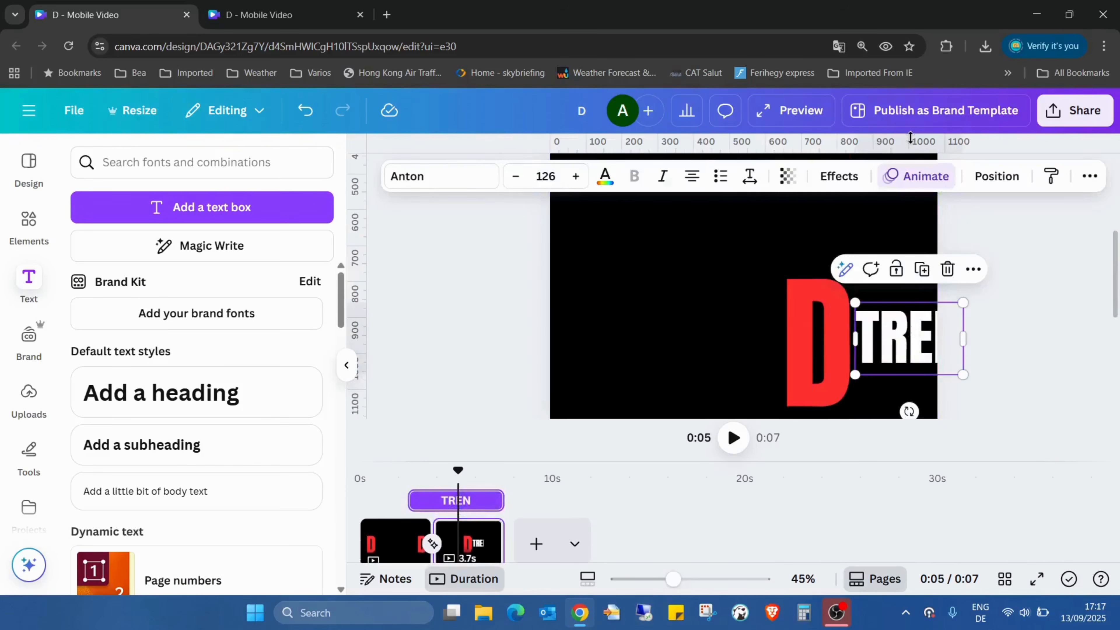
{"action": "left_click", "coordinate": [996, 176]}
{"action": "left_click_drag", "start_coordinate": [247, 348], "coordinate": [247, 282]}
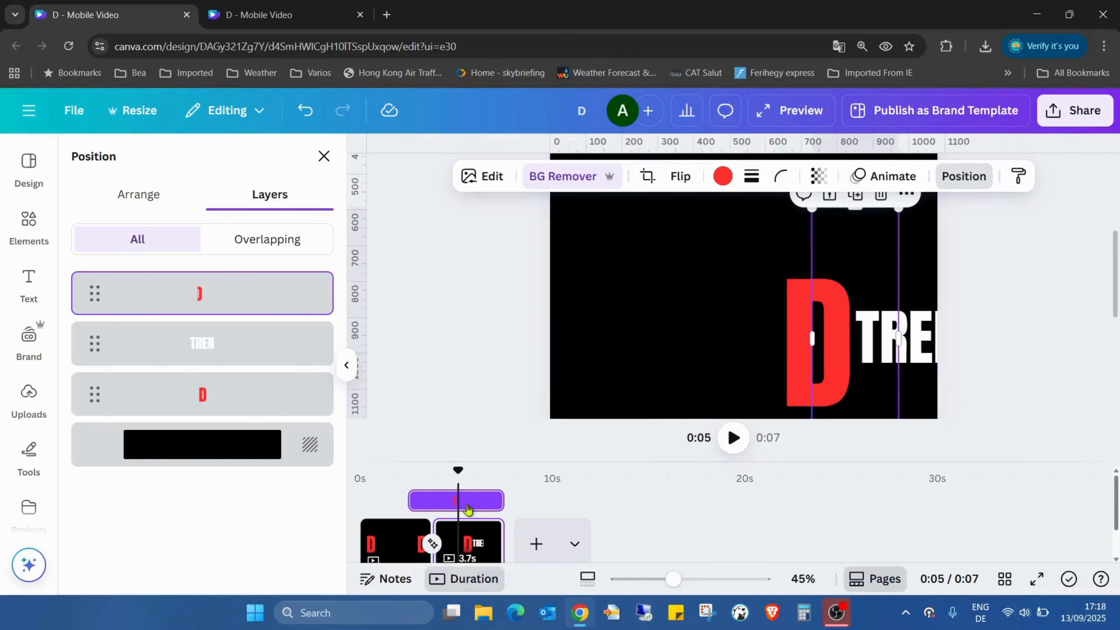
{"action": "scroll", "coordinate": [770, 314], "scroll_direction": "down", "scroll_amount": 3}
{"action": "scroll", "coordinate": [769, 314], "scroll_direction": "up", "scroll_amount": 3}
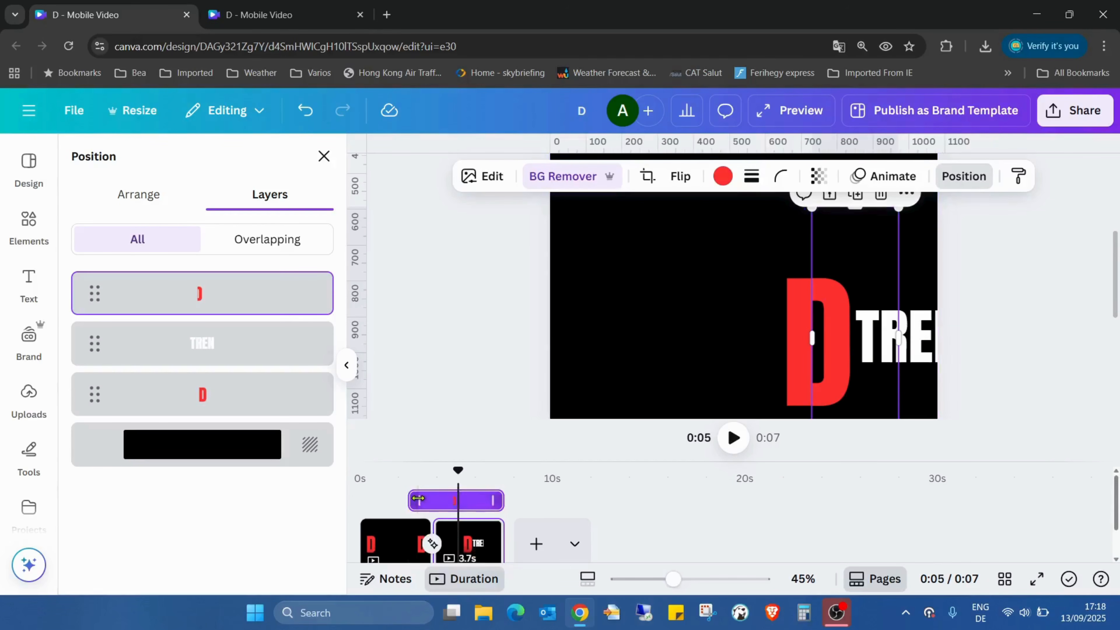
{"action": "left_click_drag", "start_coordinate": [410, 502], "coordinate": [453, 480]}
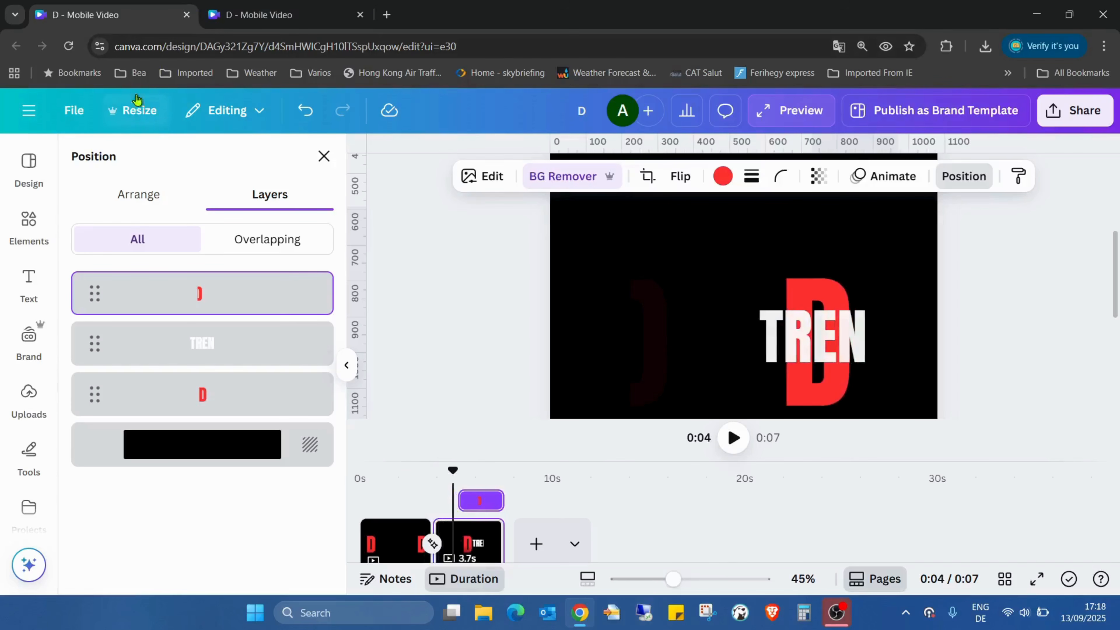
{"action": "left_click", "coordinate": [305, 111]}
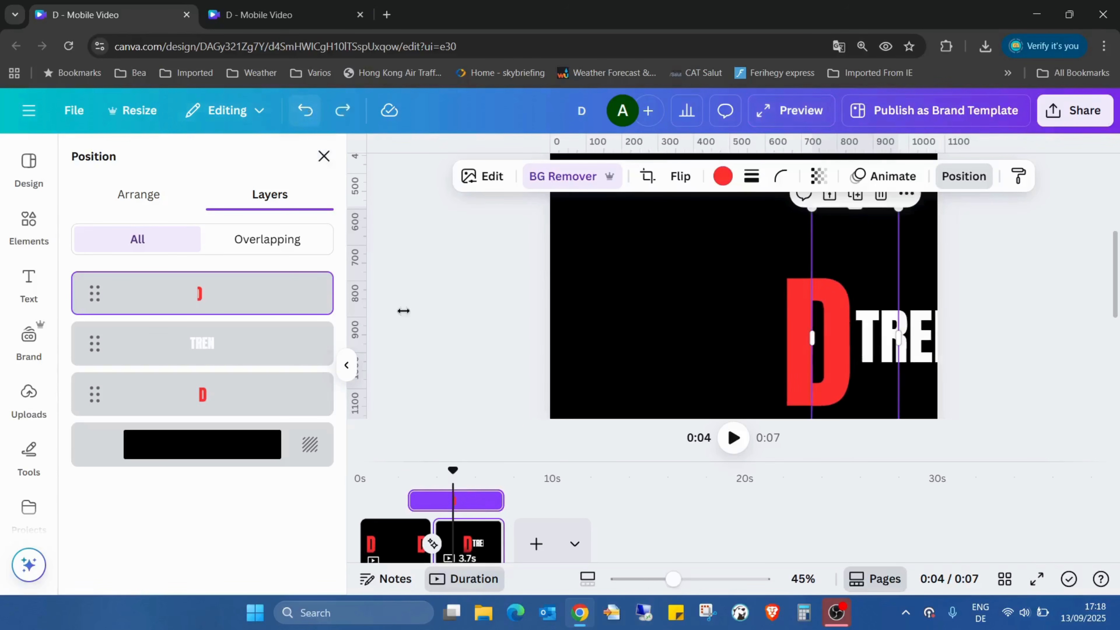
Step: Trim the start of the TREN text's timing so it first appears at about 0:04
{"action": "left_click", "coordinate": [917, 328]}
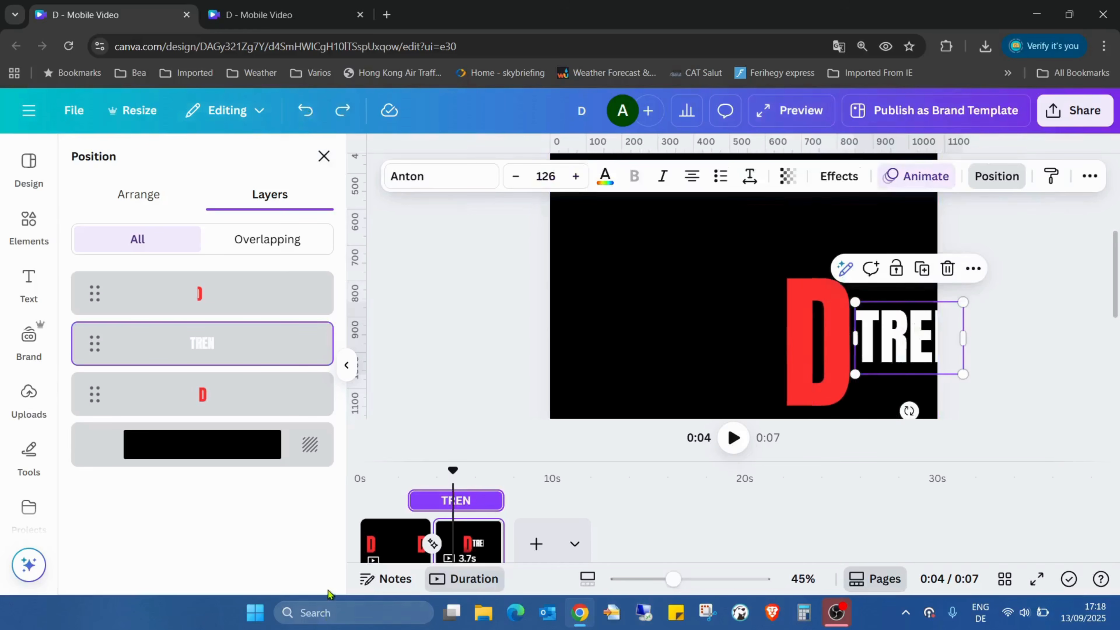
{"action": "left_click_drag", "start_coordinate": [415, 504], "coordinate": [470, 499]}
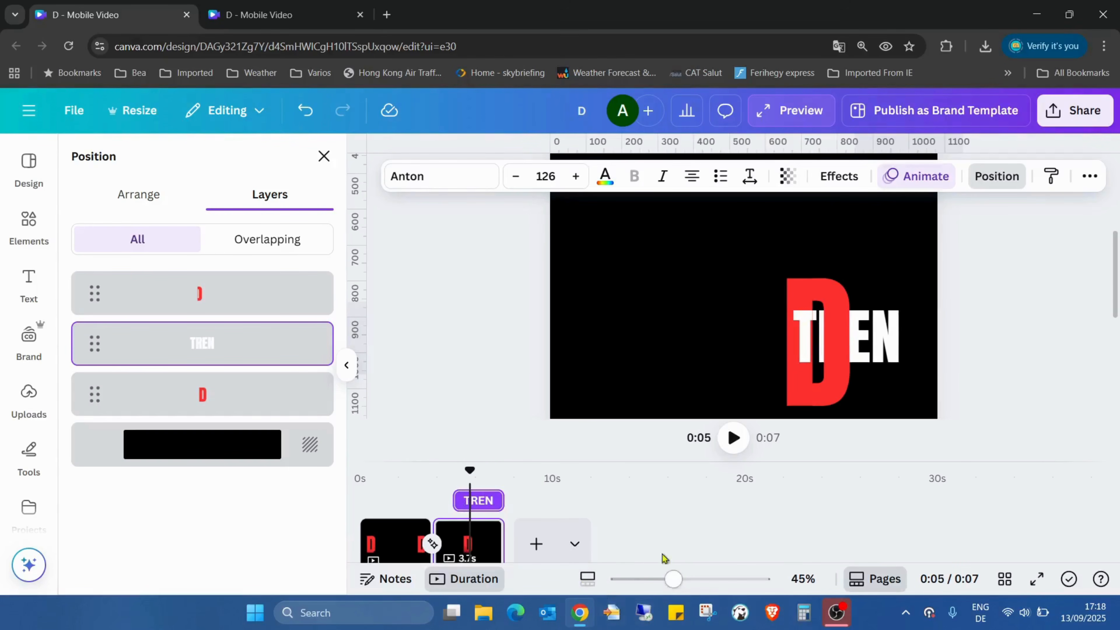
Step: Nudge the left crop edge of the top D image slightly inward so its cut meets the D's inner opening
{"action": "left_click_drag", "start_coordinate": [691, 579], "coordinate": [723, 579]}
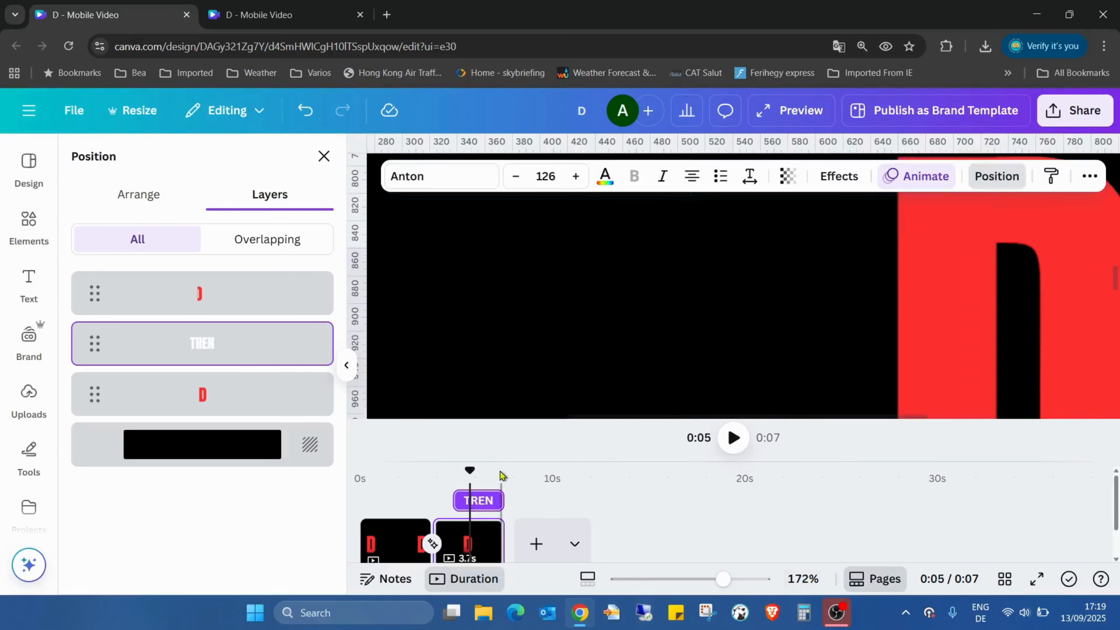
{"action": "mouse_move", "coordinate": [471, 477]}
{"action": "left_mouse_down"}
{"action": "mouse_move", "coordinate": [454, 477]}
{"action": "mouse_move", "coordinate": [469, 477]}
{"action": "left_mouse_up"}
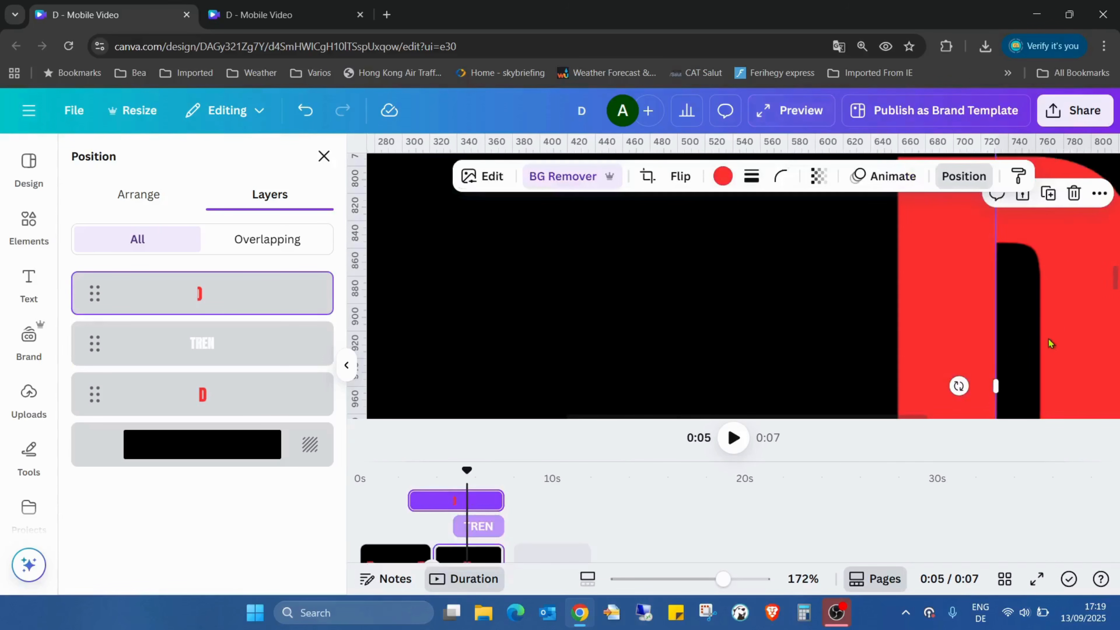
{"action": "left_click_drag", "start_coordinate": [995, 390], "coordinate": [997, 389]}
{"action": "mouse_move", "coordinate": [466, 471]}
{"action": "left_mouse_down"}
{"action": "mouse_move", "coordinate": [453, 471]}
{"action": "mouse_move", "coordinate": [503, 470]}
{"action": "mouse_move", "coordinate": [472, 471]}
{"action": "left_mouse_up"}
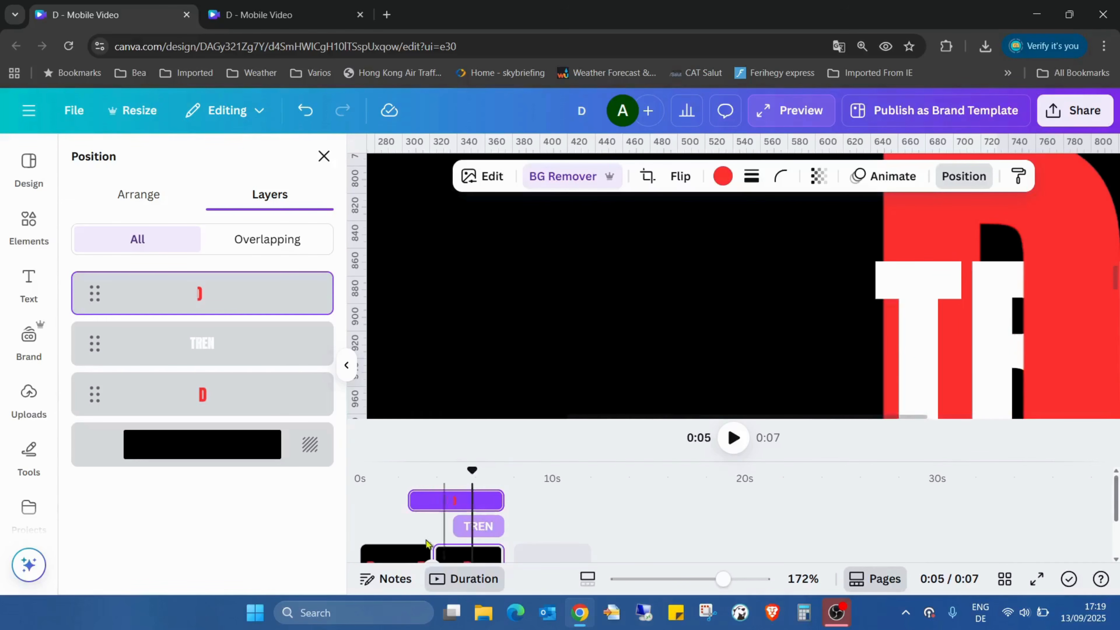
{"action": "left_click_drag", "start_coordinate": [723, 578], "coordinate": [683, 579]}
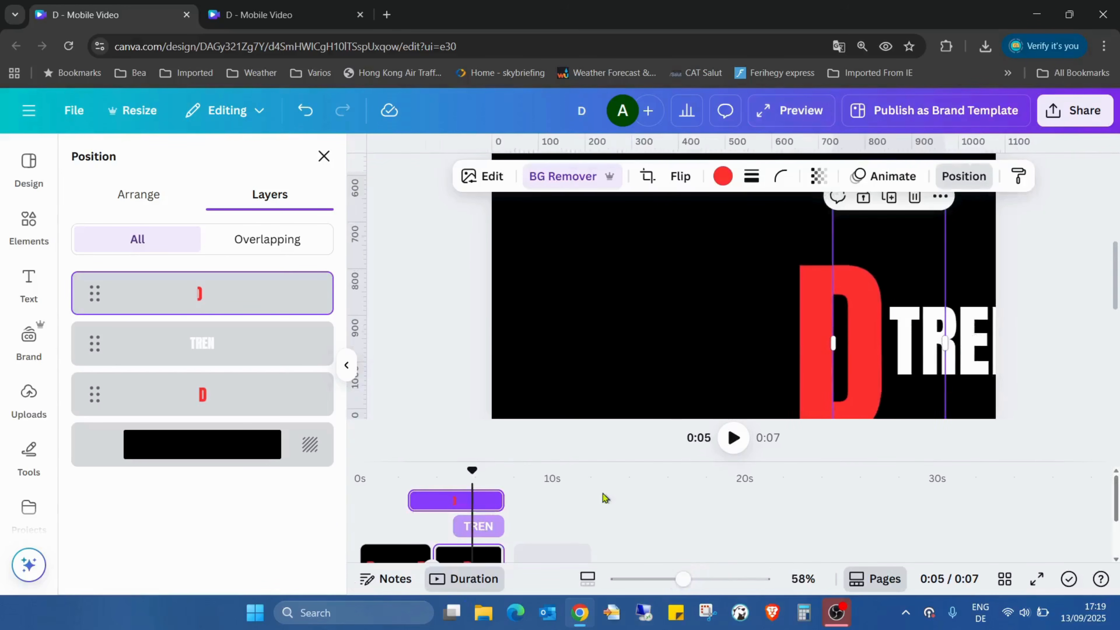
Step: Preview the D and TREN reveal around 0:05 on the canvas and in full screen
{"action": "mouse_move", "coordinate": [474, 470]}
{"action": "left_mouse_down"}
{"action": "mouse_move", "coordinate": [416, 472]}
{"action": "mouse_move", "coordinate": [464, 478]}
{"action": "left_mouse_up"}
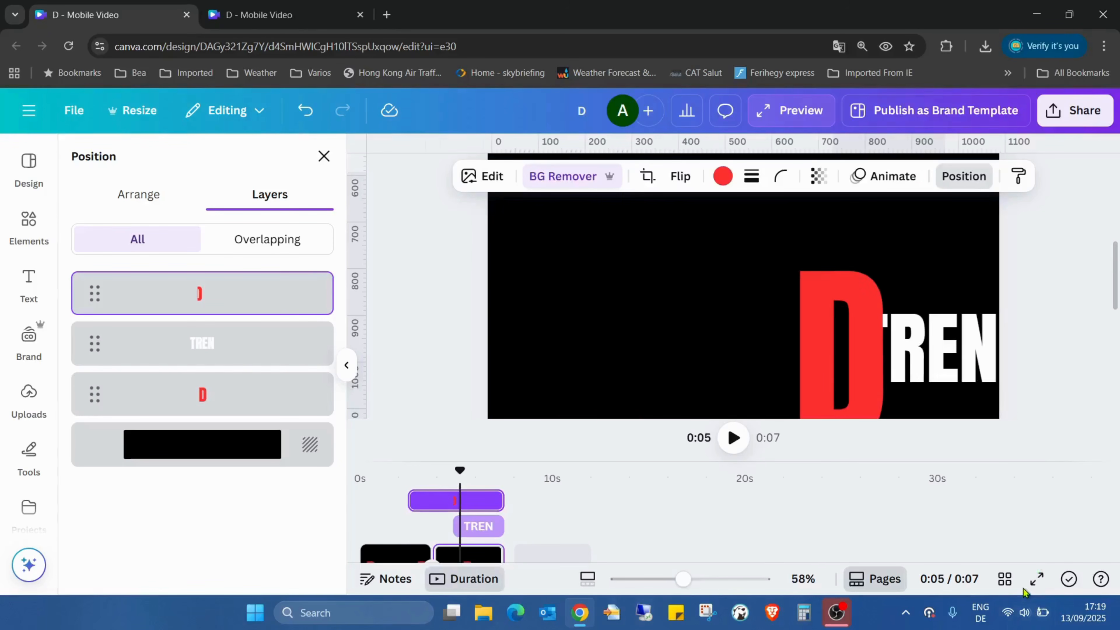
{"action": "left_click", "coordinate": [1037, 579]}
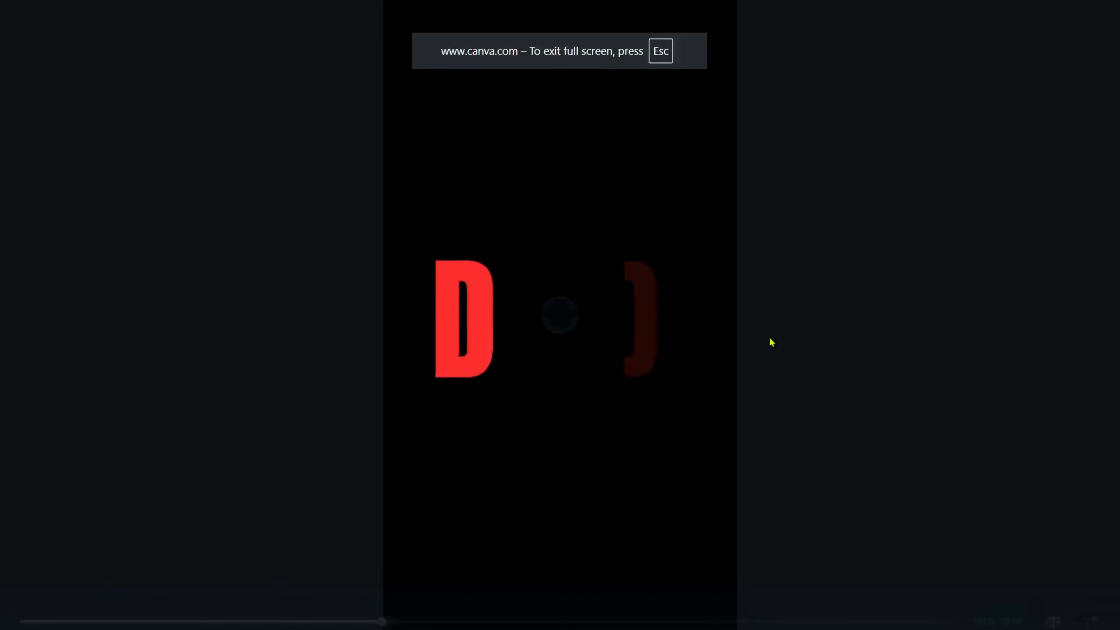
{"action": "key", "text": "Escape"}
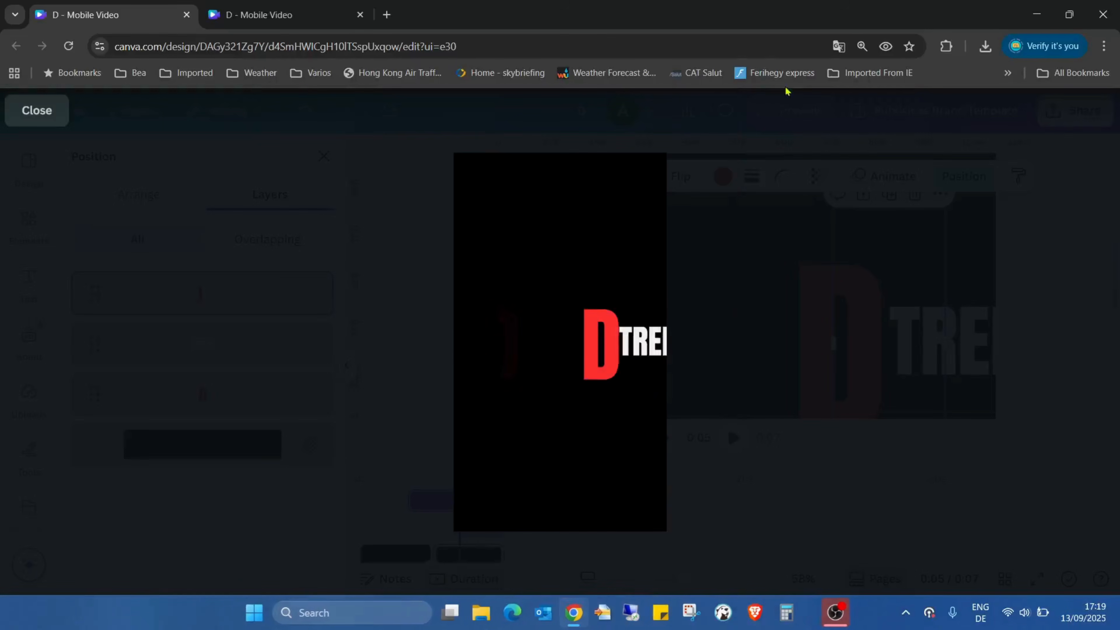
{"action": "left_click", "coordinate": [21, 122]}
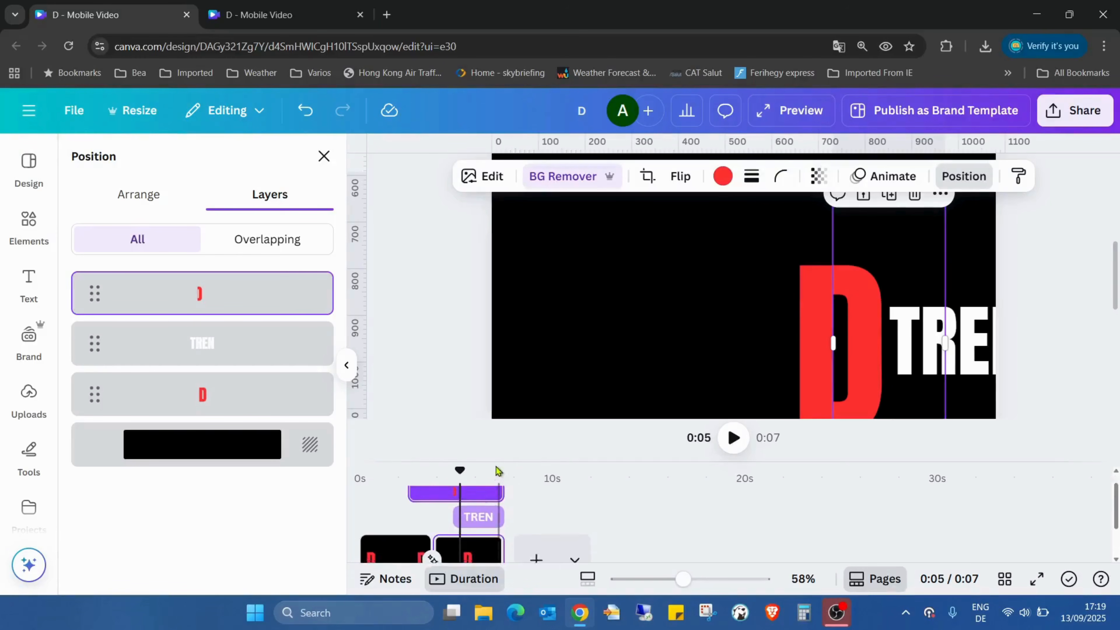
Step: Examine how the cropped D, TREN and full D layers are stacked on both pages
{"action": "left_click", "coordinate": [392, 512]}
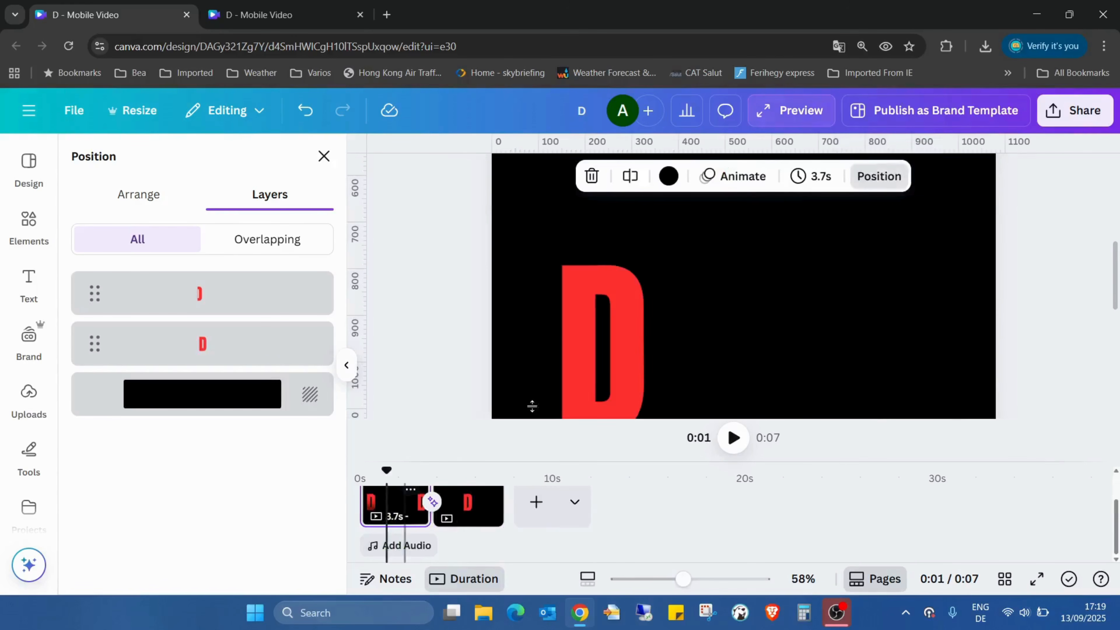
{"action": "left_click", "coordinate": [258, 293]}
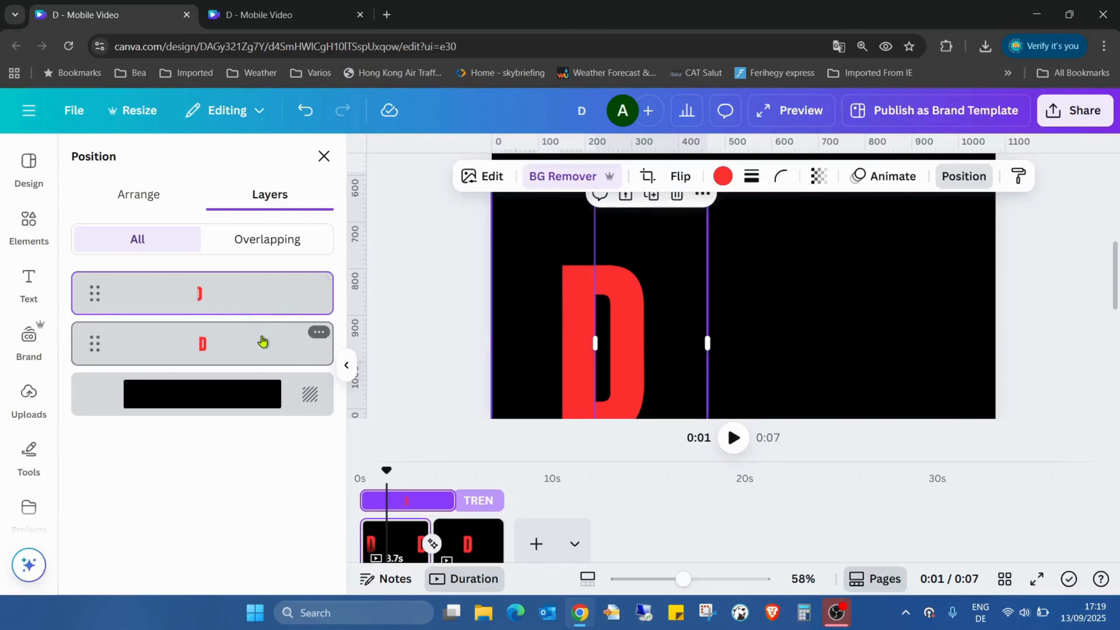
{"action": "left_click", "coordinate": [474, 542]}
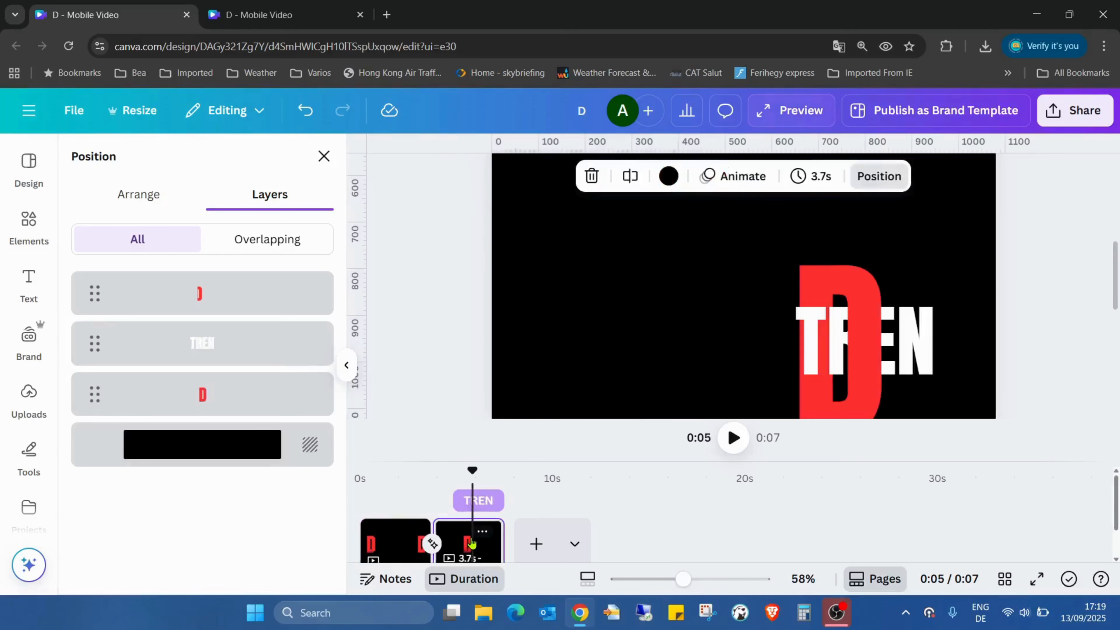
{"action": "left_click", "coordinate": [228, 293]}
{"action": "left_click", "coordinate": [245, 394]}
{"action": "left_click", "coordinate": [280, 291]}
{"action": "left_click", "coordinate": [273, 408]}
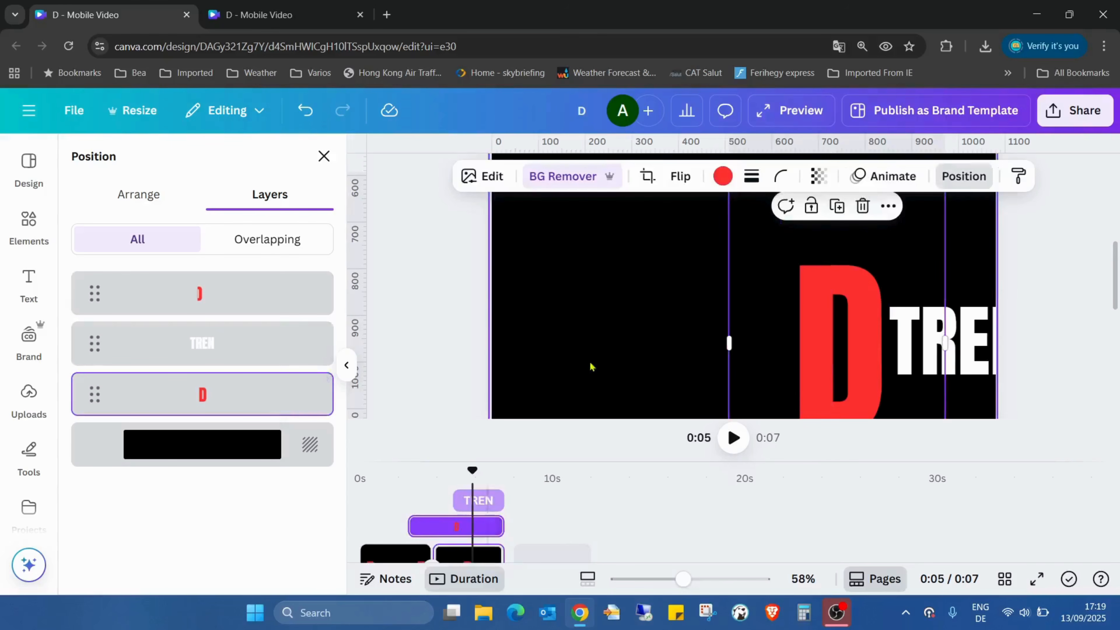
{"action": "mouse_move", "coordinate": [472, 470]}
{"action": "left_mouse_down"}
{"action": "mouse_move", "coordinate": [404, 475]}
{"action": "mouse_move", "coordinate": [459, 476]}
{"action": "left_mouse_up"}
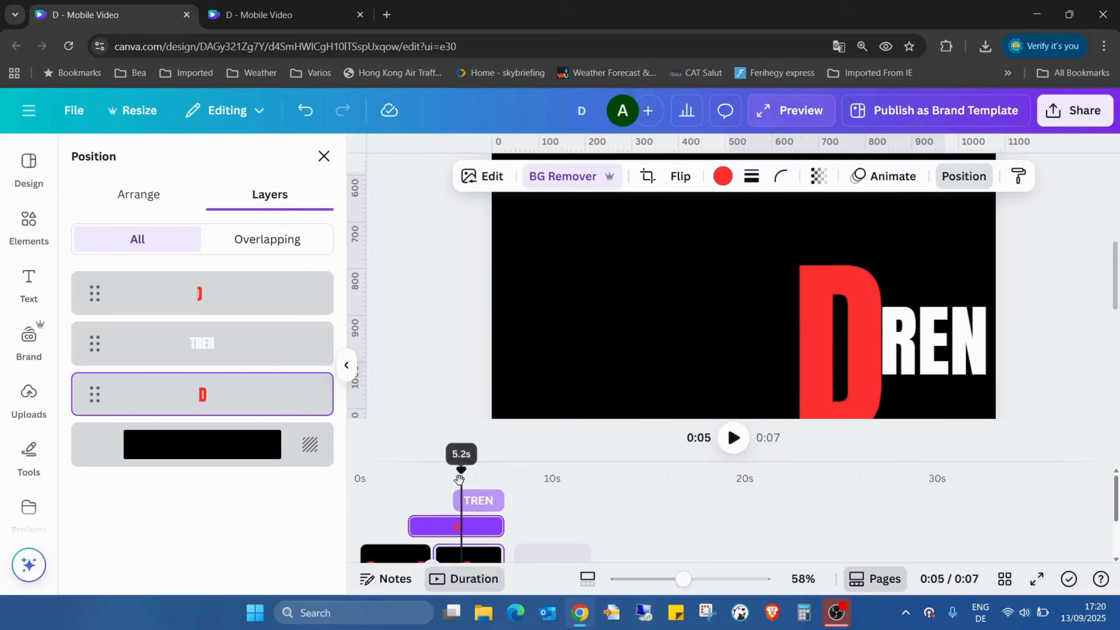
{"action": "left_click", "coordinate": [281, 292]}
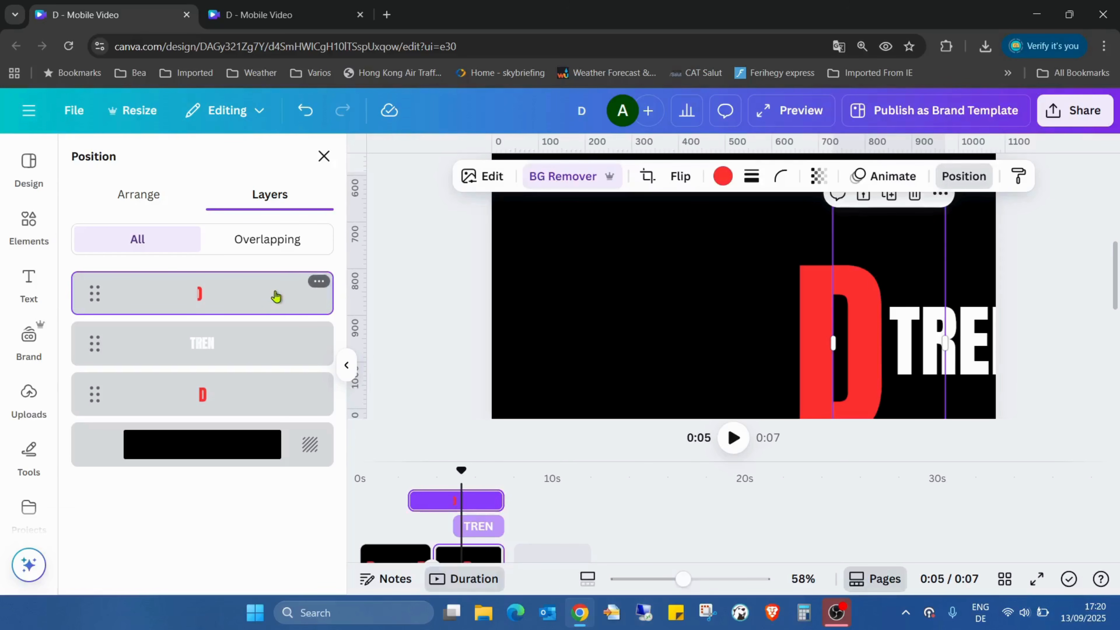
{"action": "left_click", "coordinate": [398, 557]}
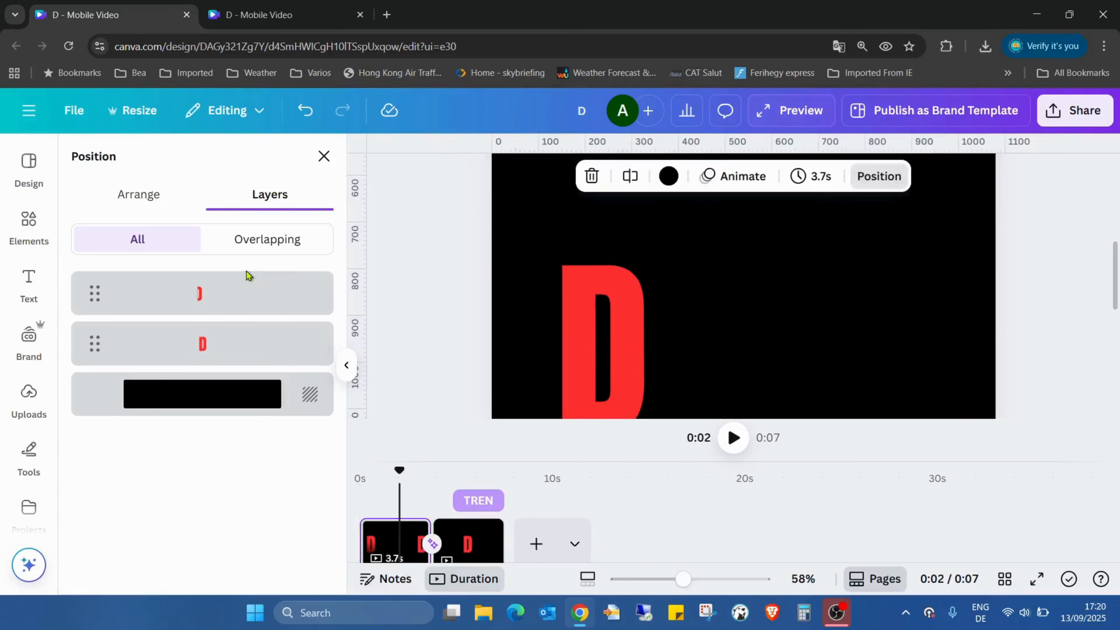
{"action": "key", "text": "Delete"}
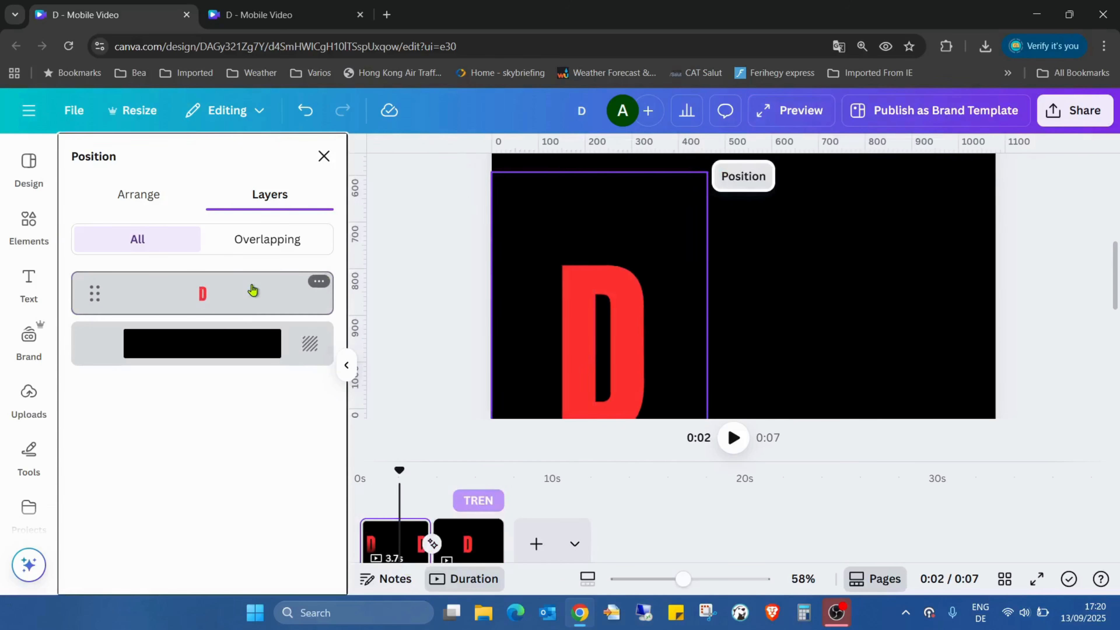
{"action": "left_click", "coordinate": [899, 267]}
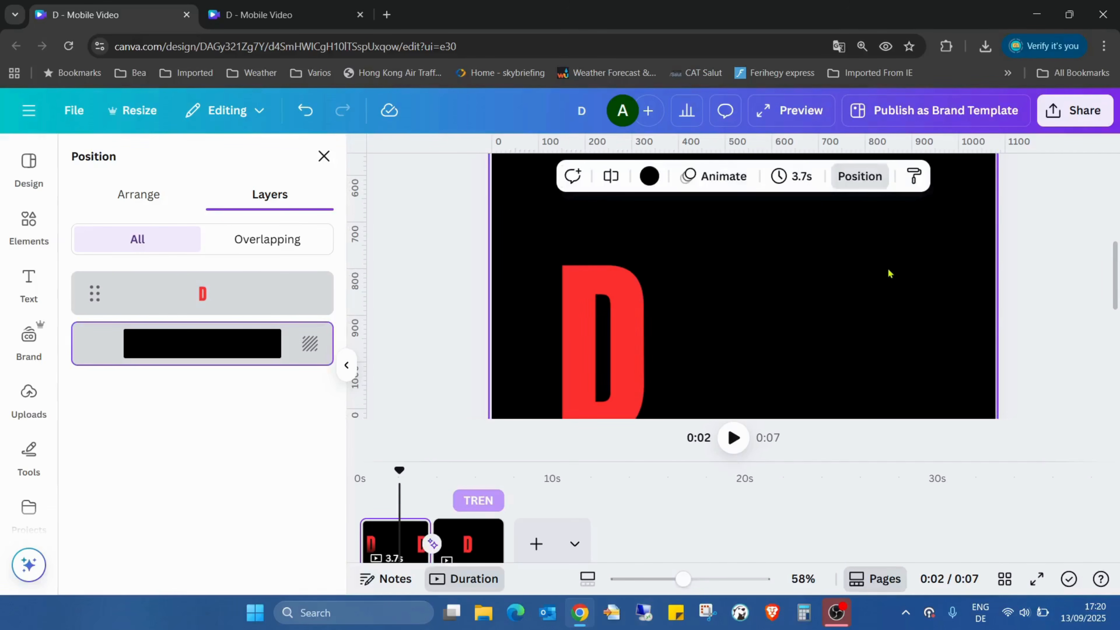
{"action": "key", "text": "ctrl+z"}
{"action": "left_click_drag", "start_coordinate": [865, 343], "coordinate": [625, 335]}
{"action": "left_click", "coordinate": [755, 322]}
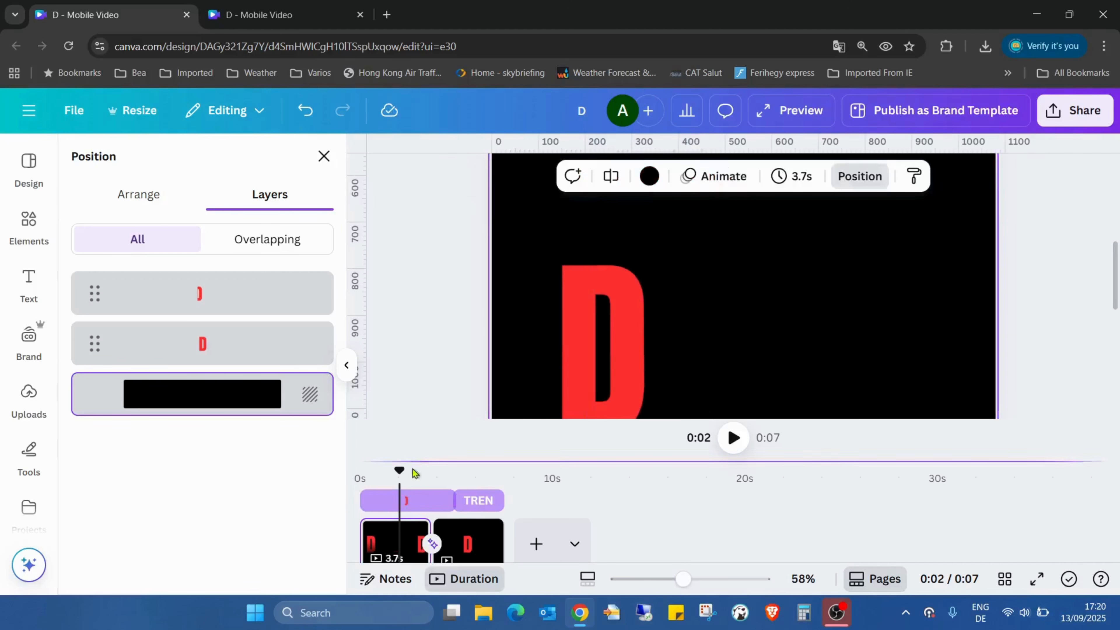
Step: Add a square shape to the second page at about 0:05, covering TREN with its left edge against the D's right edge
{"action": "left_click_drag", "start_coordinate": [398, 471], "coordinate": [458, 487]}
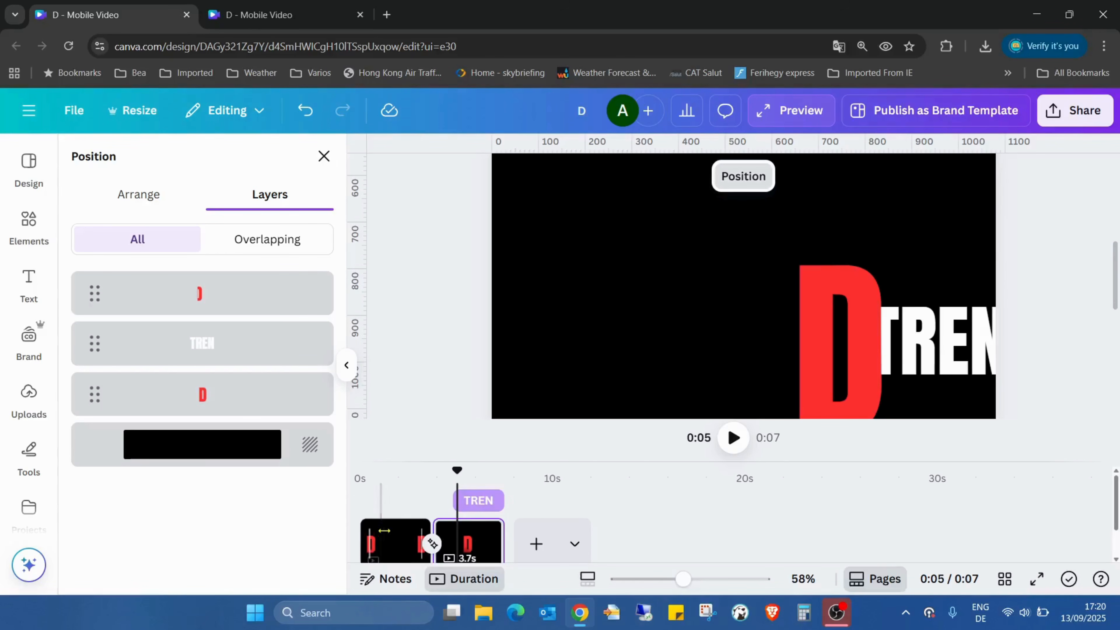
{"action": "left_click_drag", "start_coordinate": [459, 470], "coordinate": [466, 478]}
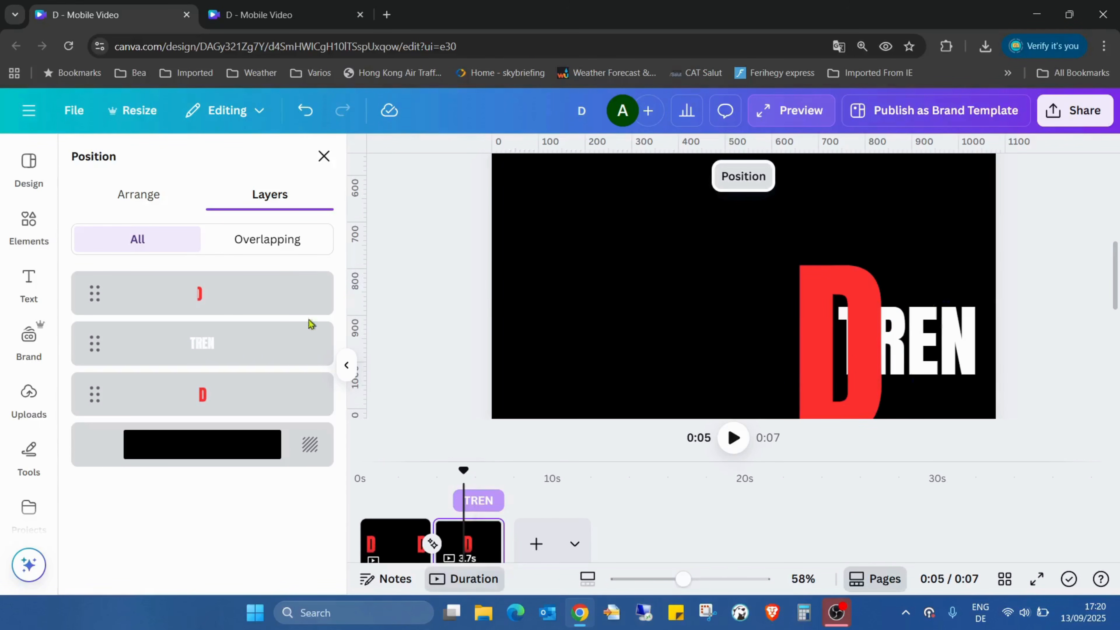
{"action": "left_click", "coordinate": [24, 224]}
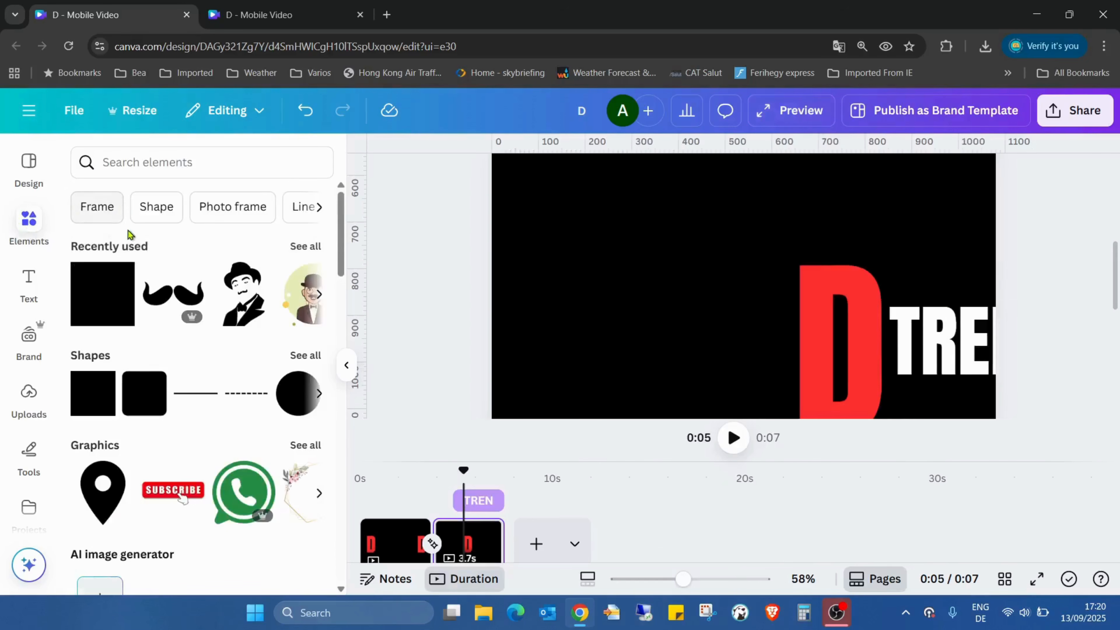
{"action": "left_click", "coordinate": [87, 410]}
{"action": "left_click_drag", "start_coordinate": [767, 316], "coordinate": [960, 321]}
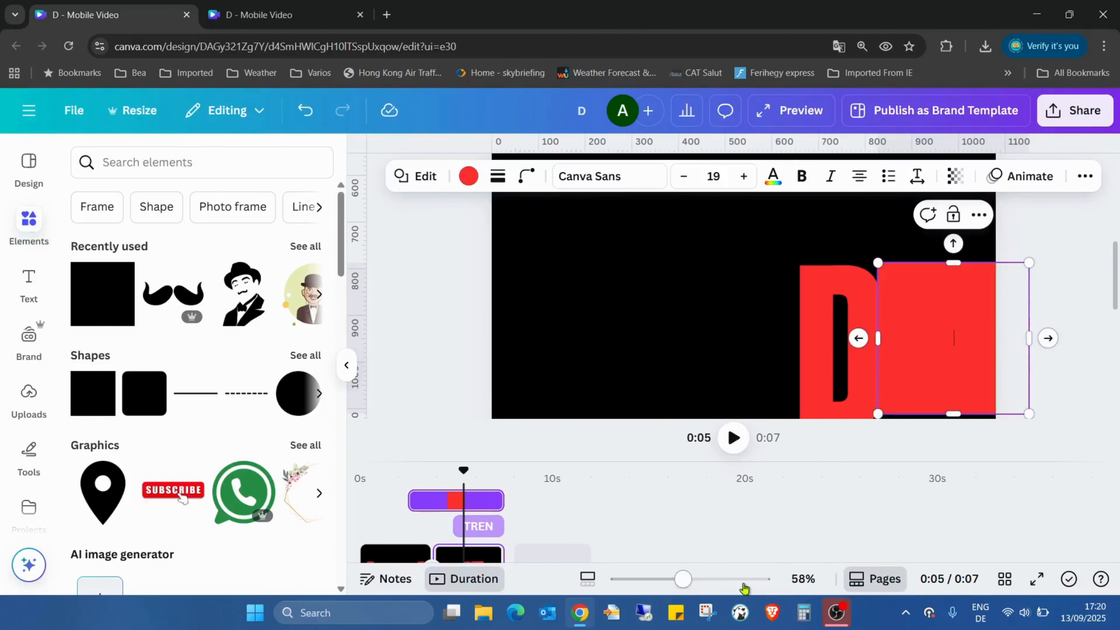
{"action": "left_click_drag", "start_coordinate": [688, 583], "coordinate": [708, 581]}
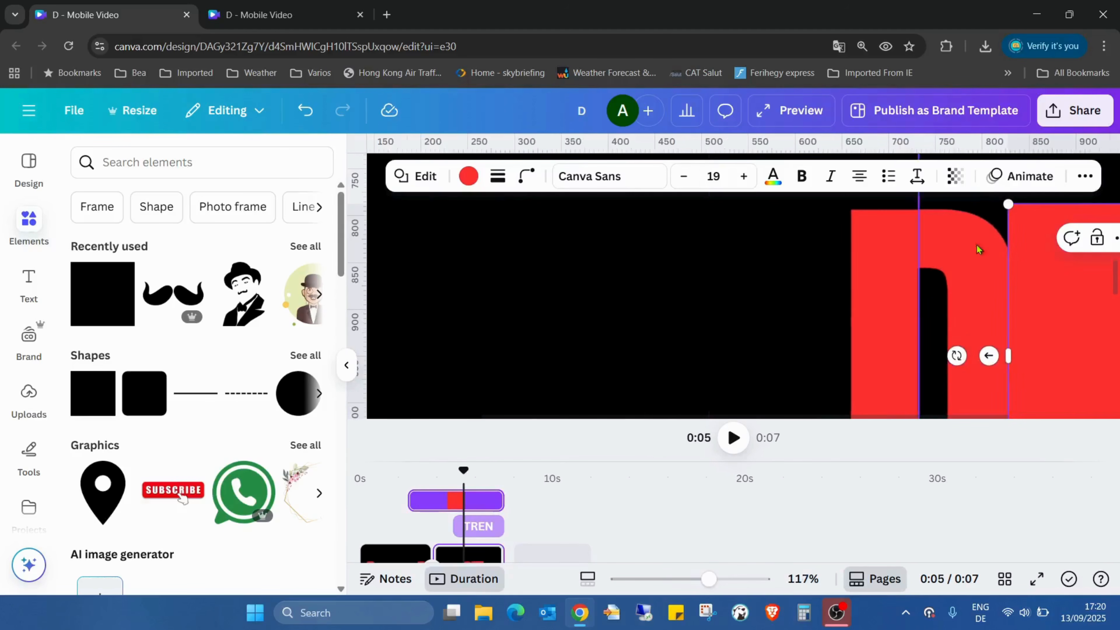
{"action": "mouse_move", "coordinate": [1092, 290]}
{"action": "left_mouse_down"}
{"action": "mouse_move", "coordinate": [1107, 290]}
{"action": "mouse_move", "coordinate": [1097, 291]}
{"action": "left_mouse_up"}
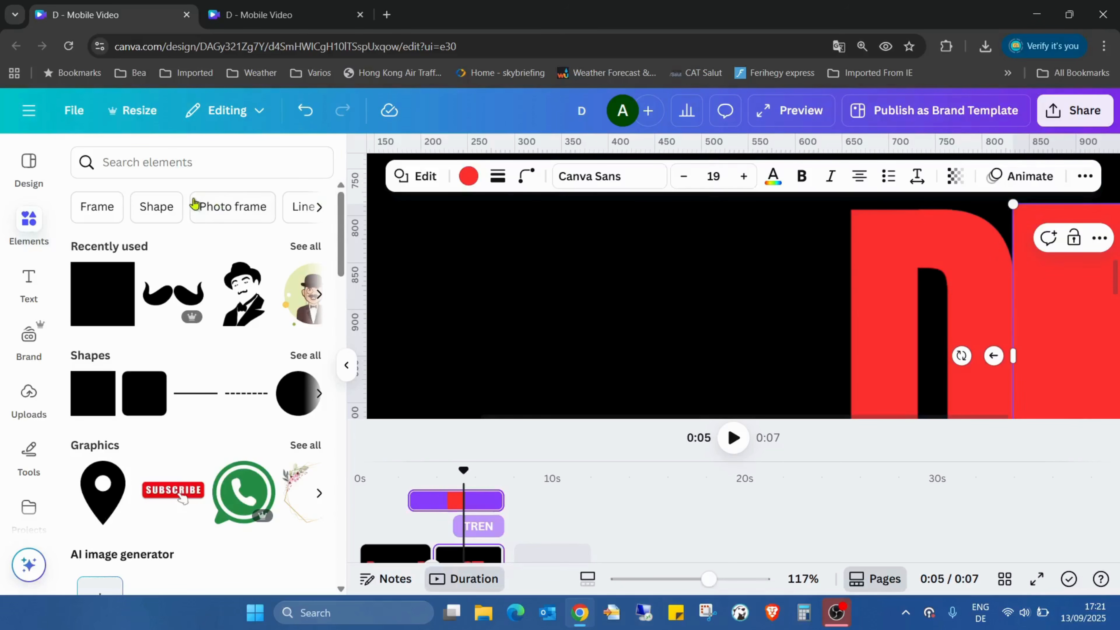
Step: Recolour the square to black #000000 to match the background, and preview the video in full screen
{"action": "left_click", "coordinate": [473, 173]}
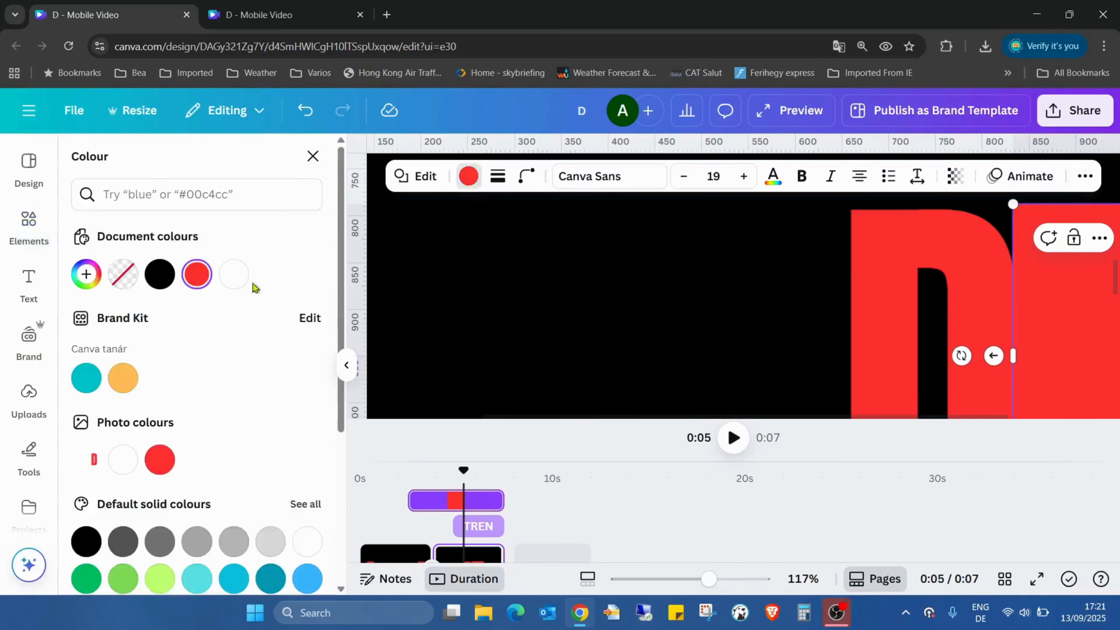
{"action": "left_click", "coordinate": [159, 274]}
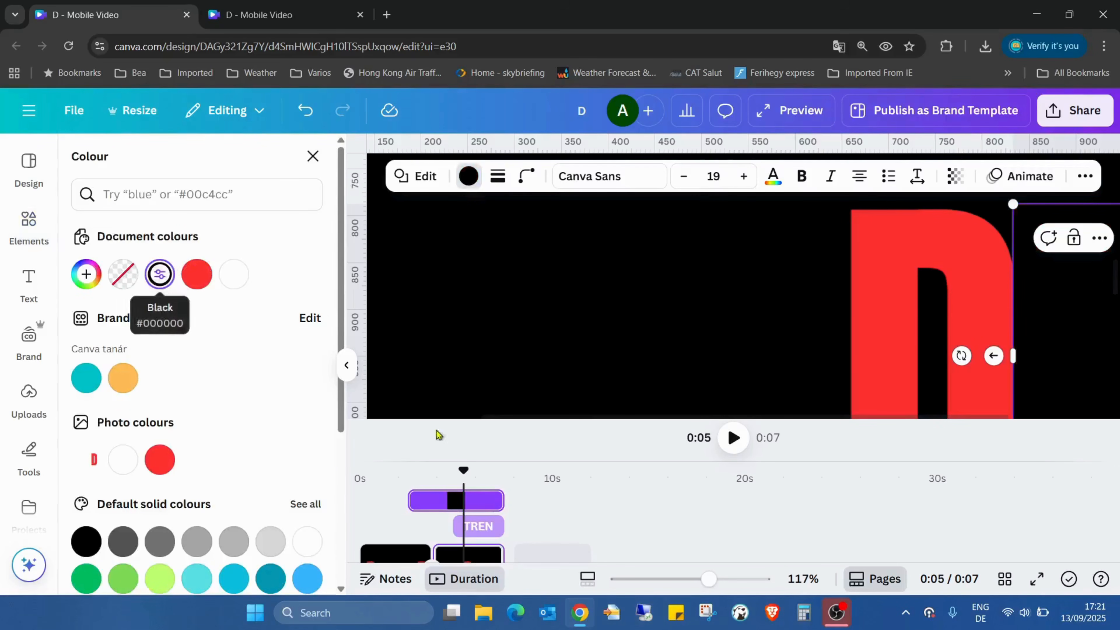
{"action": "left_click", "coordinate": [1036, 578]}
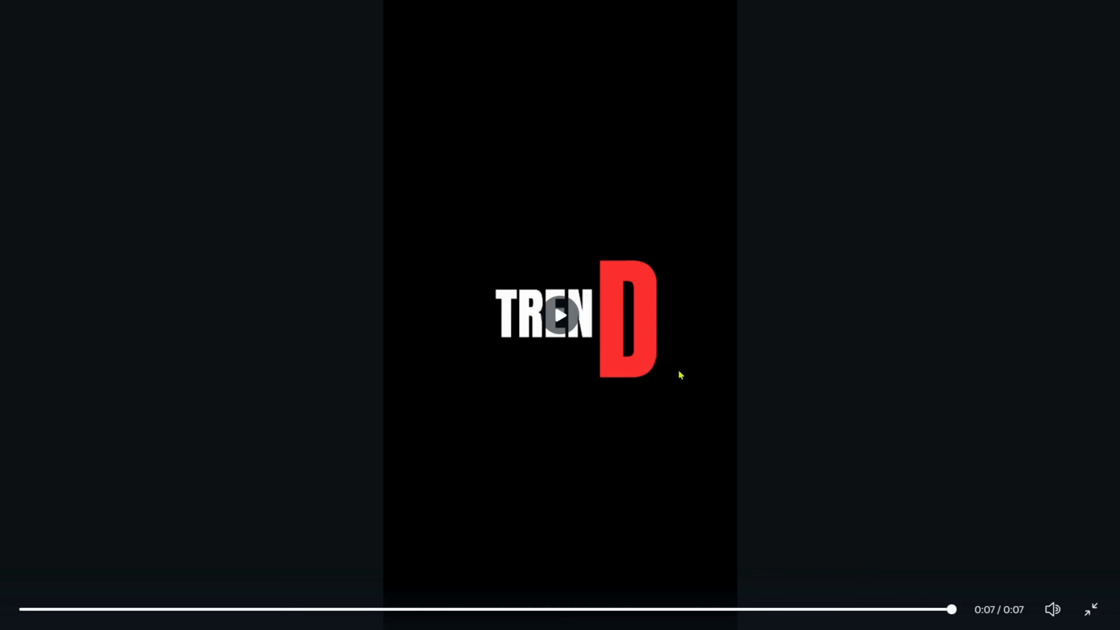
{"action": "key", "text": "Escape"}
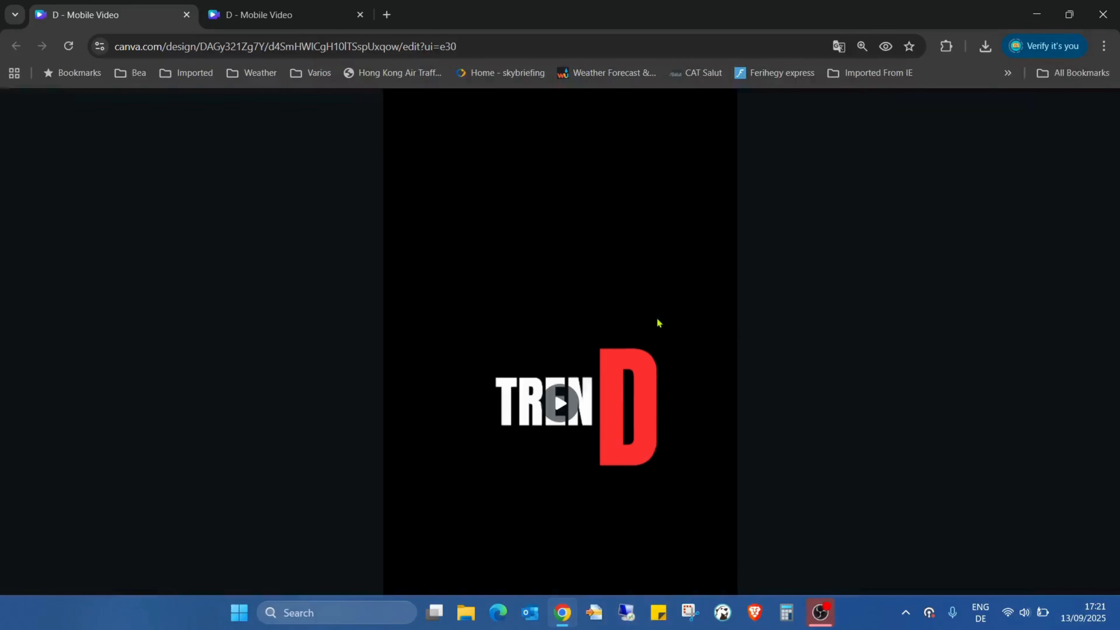
{"action": "left_click", "coordinate": [37, 111]}
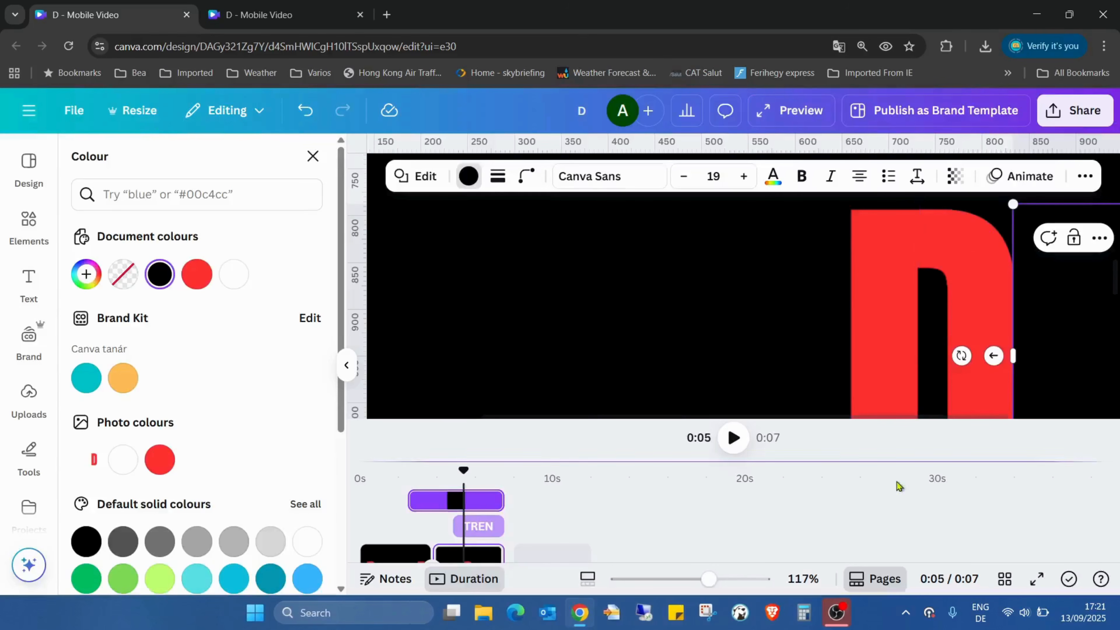
Step: Scale both stacked D images on the first page down together to under half their size, and preview the video in full screen
{"action": "left_click_drag", "start_coordinate": [722, 588], "coordinate": [670, 588]}
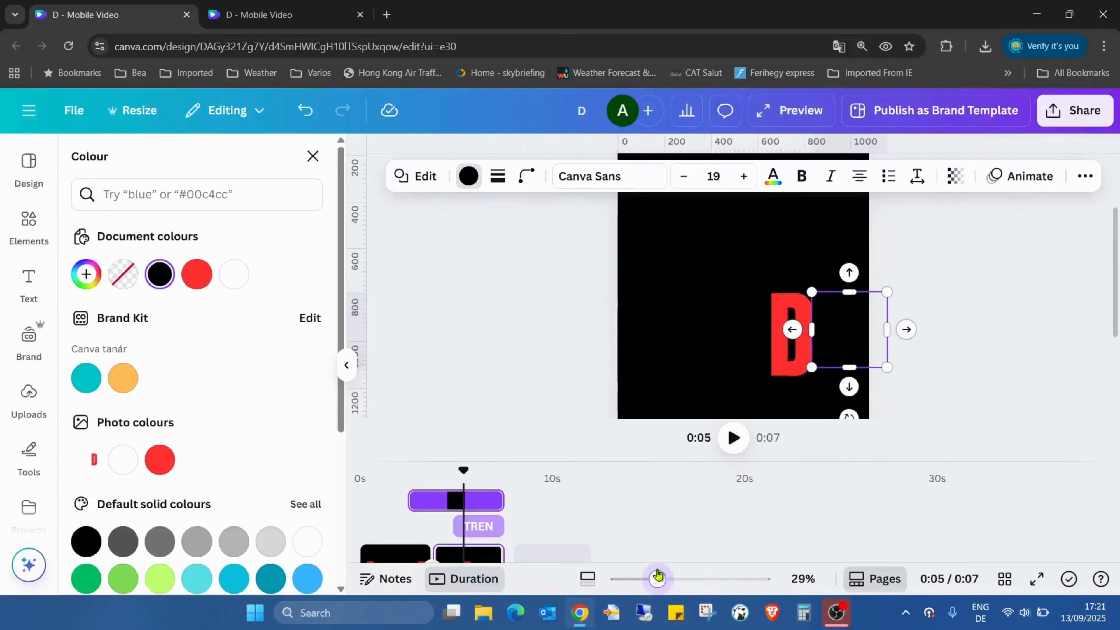
{"action": "left_click_drag", "start_coordinate": [461, 470], "coordinate": [402, 486]}
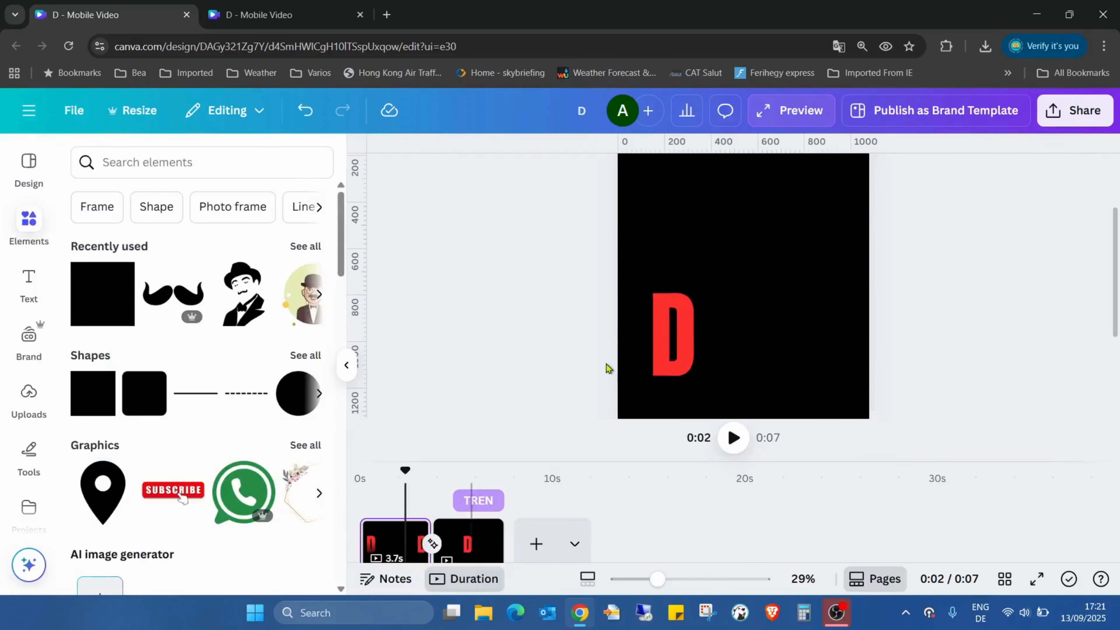
{"action": "left_click", "coordinate": [688, 340]}
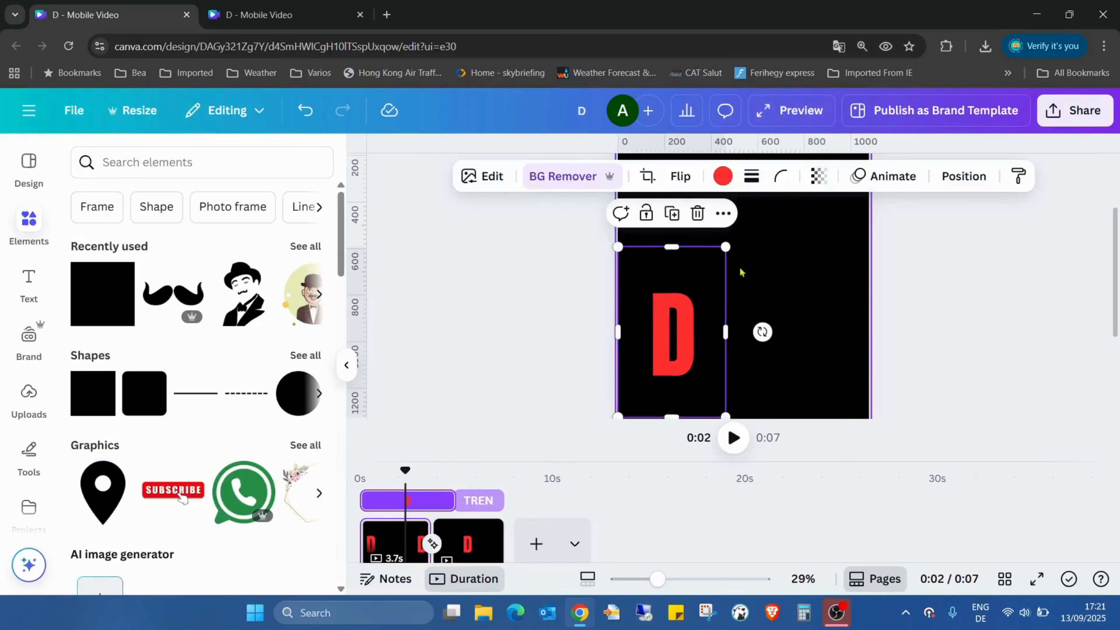
{"action": "left_click", "coordinate": [795, 269]}
{"action": "left_click_drag", "start_coordinate": [644, 391], "coordinate": [687, 389]}
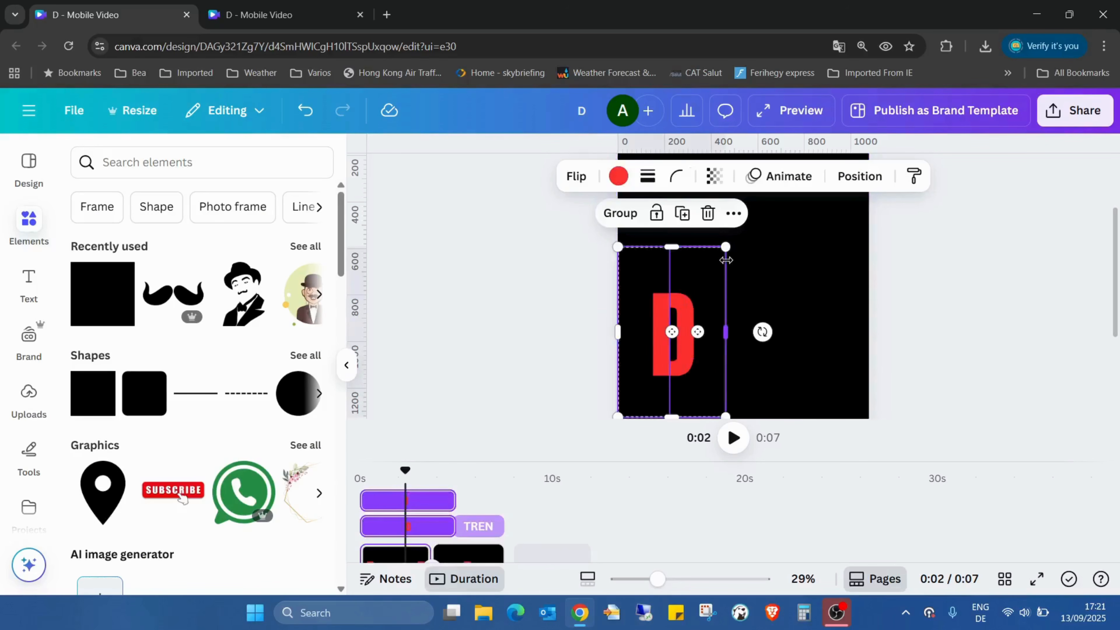
{"action": "left_click_drag", "start_coordinate": [725, 249], "coordinate": [657, 327]}
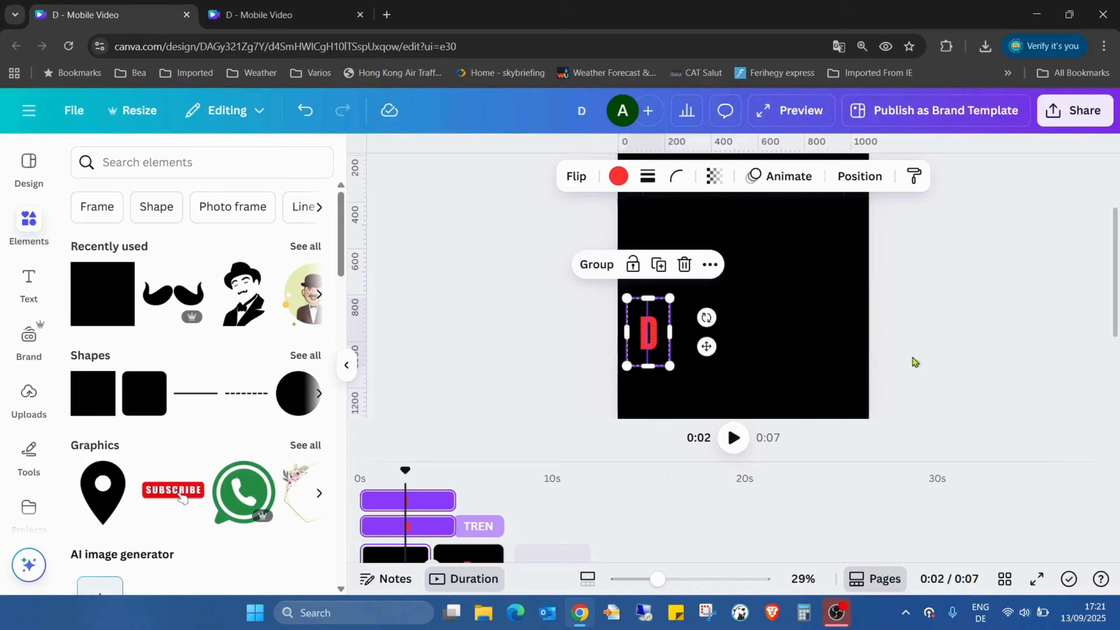
{"action": "left_click", "coordinate": [1037, 579]}
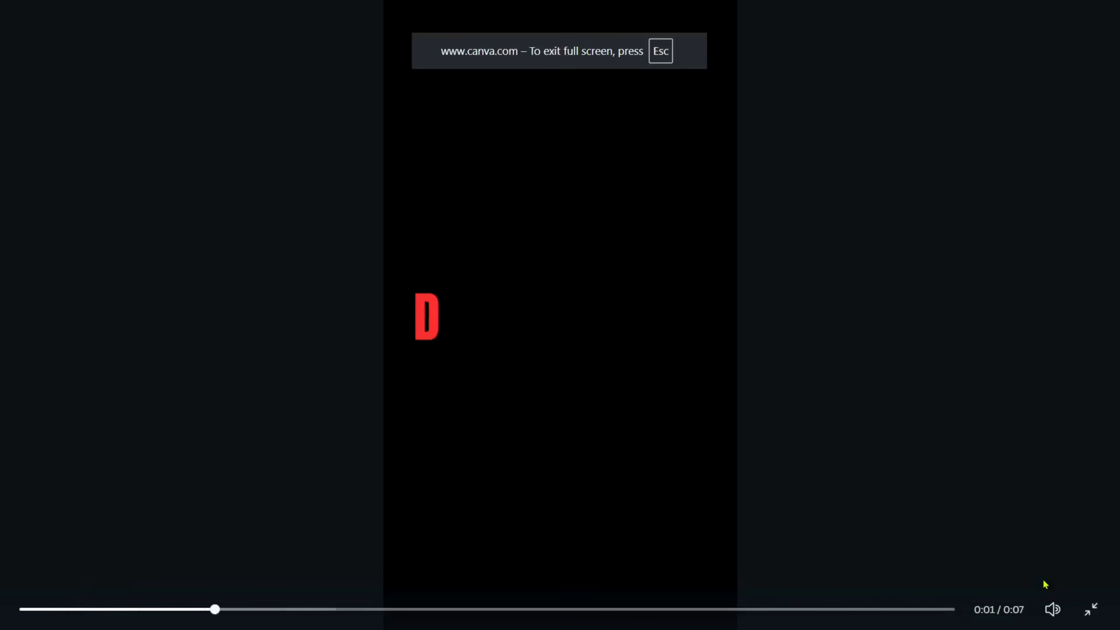